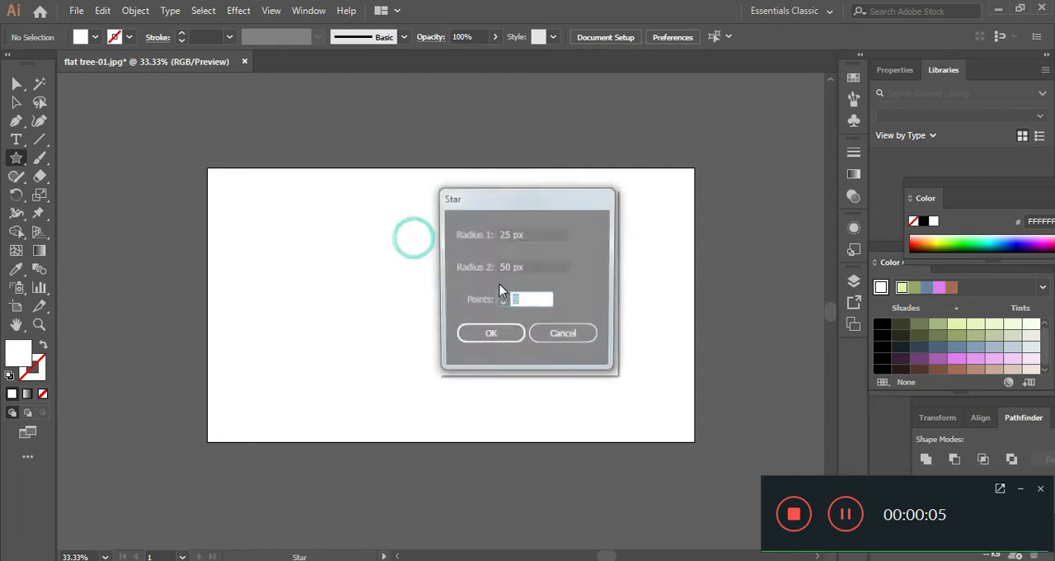
# - Create a three-pointed star with radii of 25 px and 50 px, then turn and enlarge it into an upright triangle
pyautogui.click(490, 336)
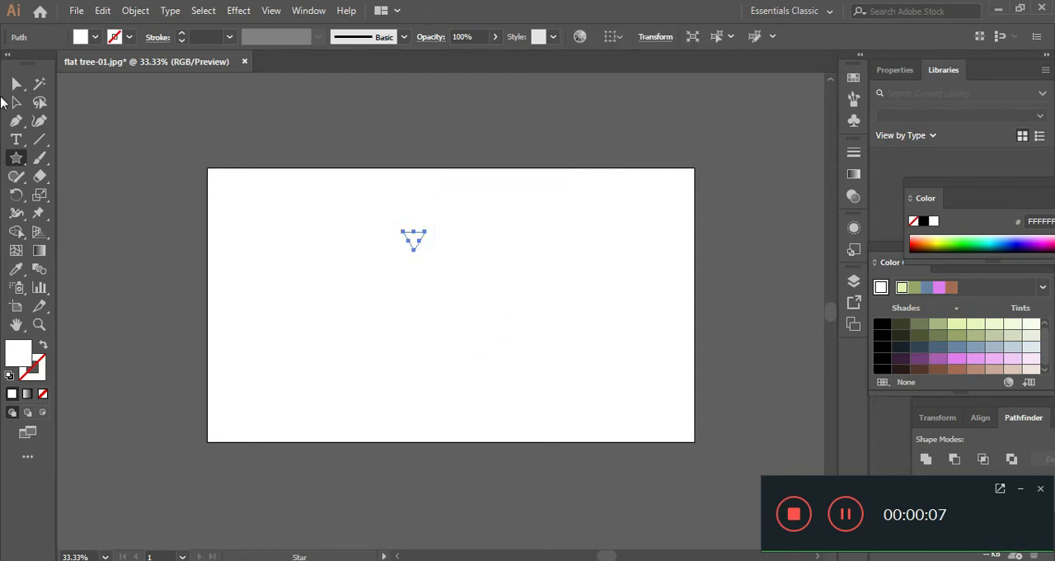
pyautogui.moveTo(475, 364); pyautogui.dragTo(206, 330)
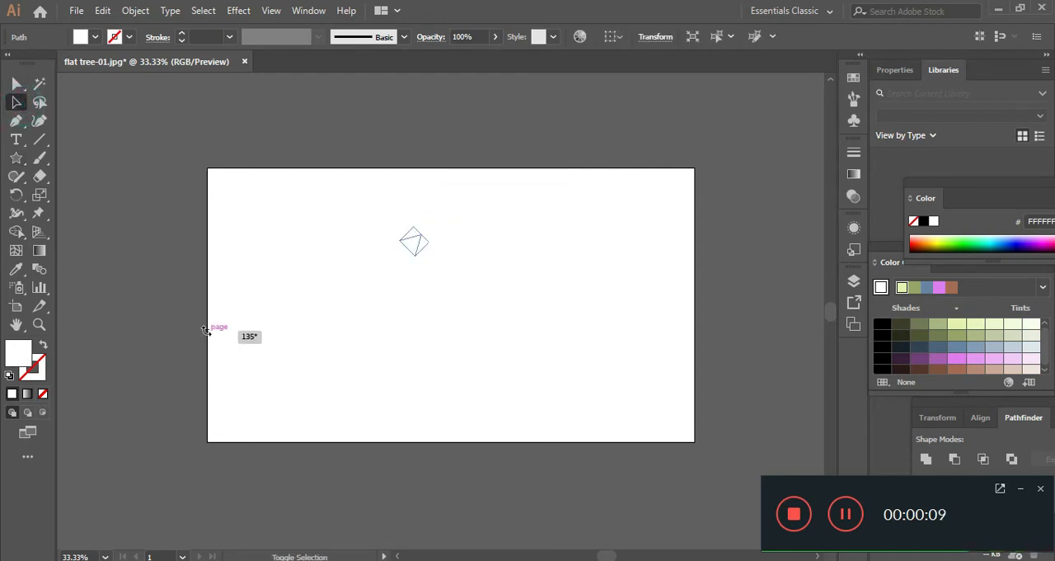
pyautogui.moveTo(448, 288); pyautogui.dragTo(352, 311)
pyautogui.moveTo(427, 252); pyautogui.dragTo(528, 341)
# - Fill the triangle with black and reduce its height to make it flatter
pyautogui.click(883, 327)
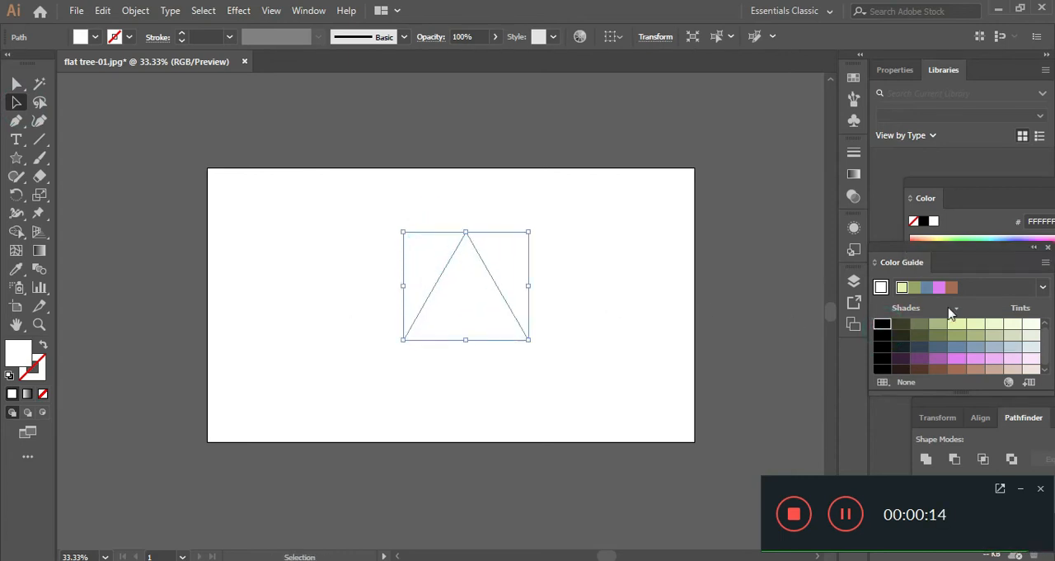
pyautogui.click(882, 326)
pyautogui.moveTo(467, 339); pyautogui.dragTo(454, 267)
pyautogui.click(605, 234)
# - Stack three overlapping copies of the triangle below the first, making the lowest copy narrower
pyautogui.scroll(1, 434, 264)
pyautogui.moveTo(568, 274); pyautogui.dragTo(526, 283)
pyautogui.scroll(-1, 430, 304)
pyautogui.moveTo(427, 234); pyautogui.dragTo(423, 354)
pyautogui.click(676, 239)
pyautogui.click(610, 262)
pyautogui.click(436, 269)
pyautogui.click(568, 265)
pyautogui.moveTo(505, 374); pyautogui.dragTo(483, 358)
pyautogui.moveTo(412, 346); pyautogui.dragTo(427, 363)
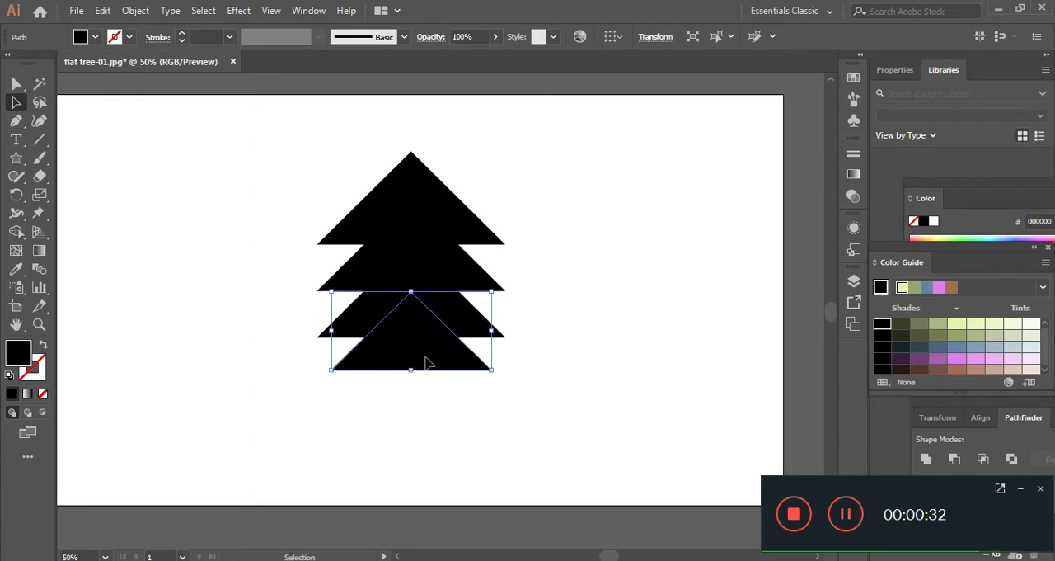
pyautogui.click(1019, 489)
pyautogui.click(571, 377)
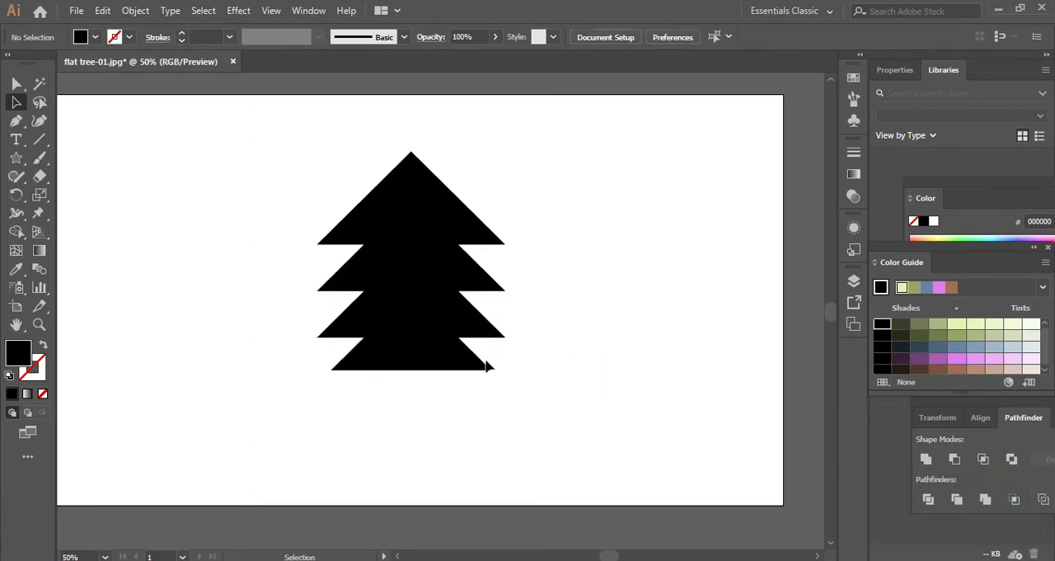
# - Add a fifth, still narrower triangle at the foot of the stack
pyautogui.keyDown('alt'); pyautogui.moveTo(426, 360); pyautogui.dragTo(427, 399); pyautogui.keyUp('alt')
pyautogui.moveTo(491, 413); pyautogui.dragTo(425, 396)
pyautogui.click(600, 316)
# - Shrink the third triangle so that the stacked tiers taper towards the bottom
pyautogui.scroll(-2, 594, 317)
pyautogui.scroll(2, 595, 316)
pyautogui.click(471, 318)
pyautogui.moveTo(504, 337); pyautogui.dragTo(502, 329)
pyautogui.moveTo(448, 299)
pyautogui.mouseDown()
pyautogui.moveTo(474, 303)
pyautogui.moveTo(450, 305)
pyautogui.mouseUp()
pyautogui.click(591, 294)
pyautogui.click(618, 298)
pyautogui.scroll(-2, 617, 298)
pyautogui.moveTo(551, 299); pyautogui.dragTo(463, 300)
pyautogui.scroll(1, 411, 337)
# - Select all the stacked triangles and scale them down slightly together
pyautogui.moveTo(660, 186); pyautogui.dragTo(275, 397)
pyautogui.click(524, 322)
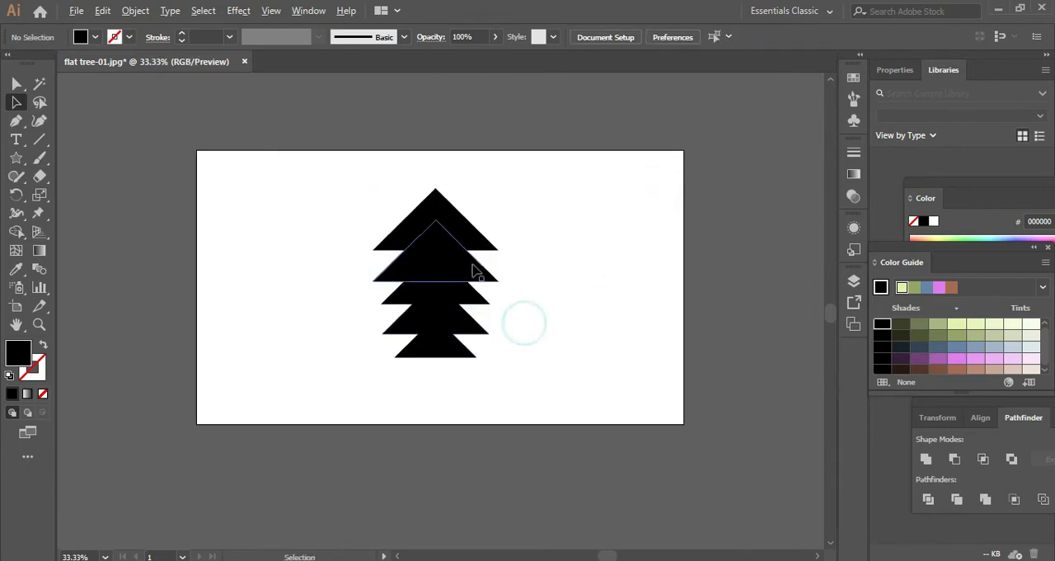
pyautogui.scroll(2, 545, 275)
pyautogui.scroll(-1, 520, 230)
pyautogui.click(403, 196)
pyautogui.click(568, 150)
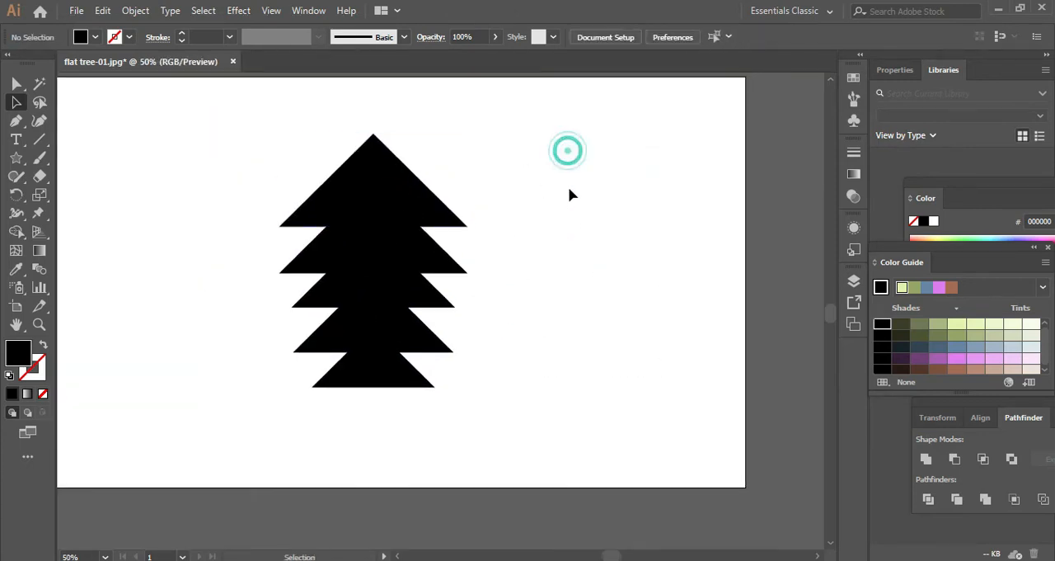
pyautogui.hotkey('ctrl', 'a')
pyautogui.moveTo(467, 261); pyautogui.dragTo(439, 261)
pyautogui.click(498, 250)
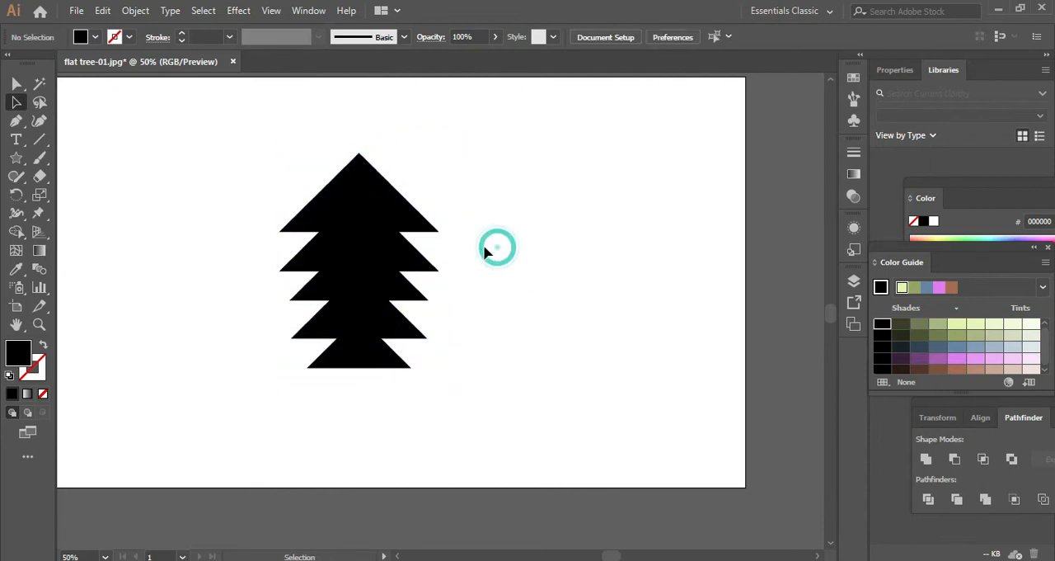
# - Draw a narrow vertical rectangle below the foliage as the trunk and widen it slightly
pyautogui.scroll(-1, 365, 238)
pyautogui.moveTo(18, 161); pyautogui.dragTo(49, 156)
pyautogui.scroll(2, 264, 253)
pyautogui.moveTo(458, 353); pyautogui.dragTo(471, 538)
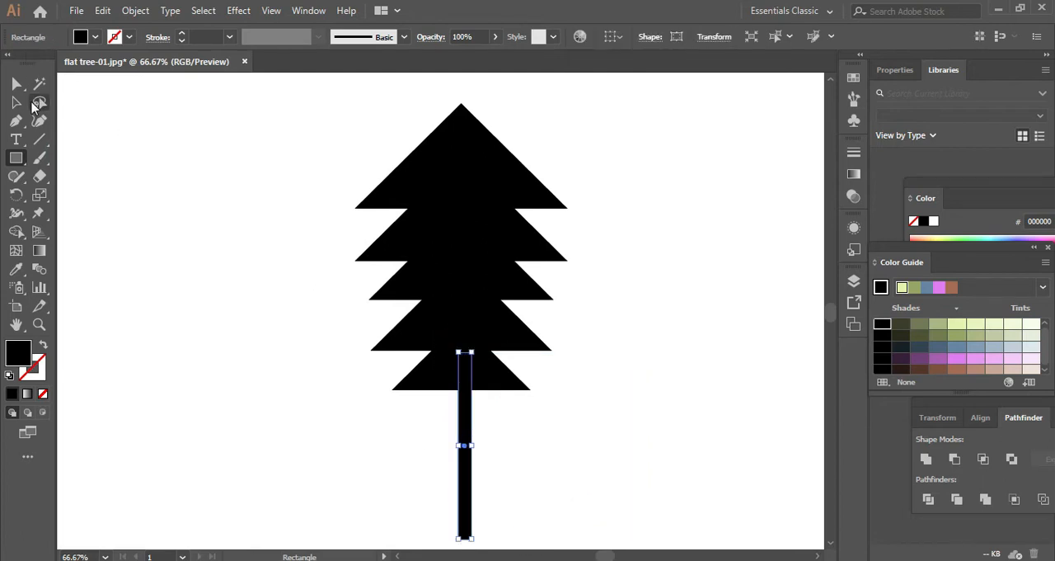
pyautogui.click(15, 83)
pyautogui.scroll(-2, 472, 400)
pyautogui.moveTo(474, 408); pyautogui.dragTo(475, 407)
pyautogui.click(544, 388)
pyautogui.moveTo(787, 296); pyautogui.dragTo(693, 325)
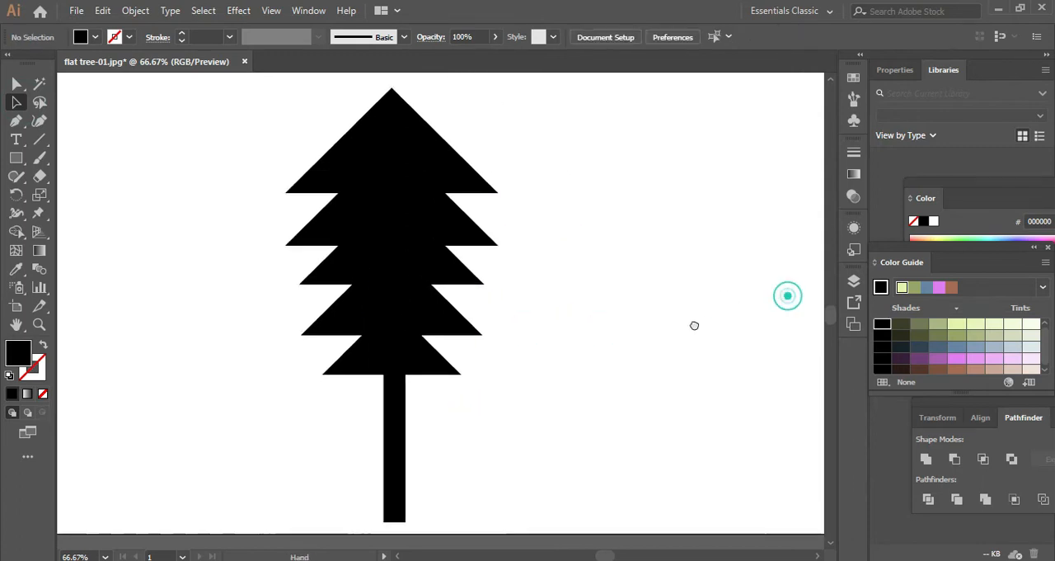
pyautogui.scroll(-2, 583, 249)
pyautogui.moveTo(583, 248); pyautogui.dragTo(476, 265)
pyautogui.scroll(1, 477, 266)
pyautogui.moveTo(228, 160); pyautogui.dragTo(359, 238)
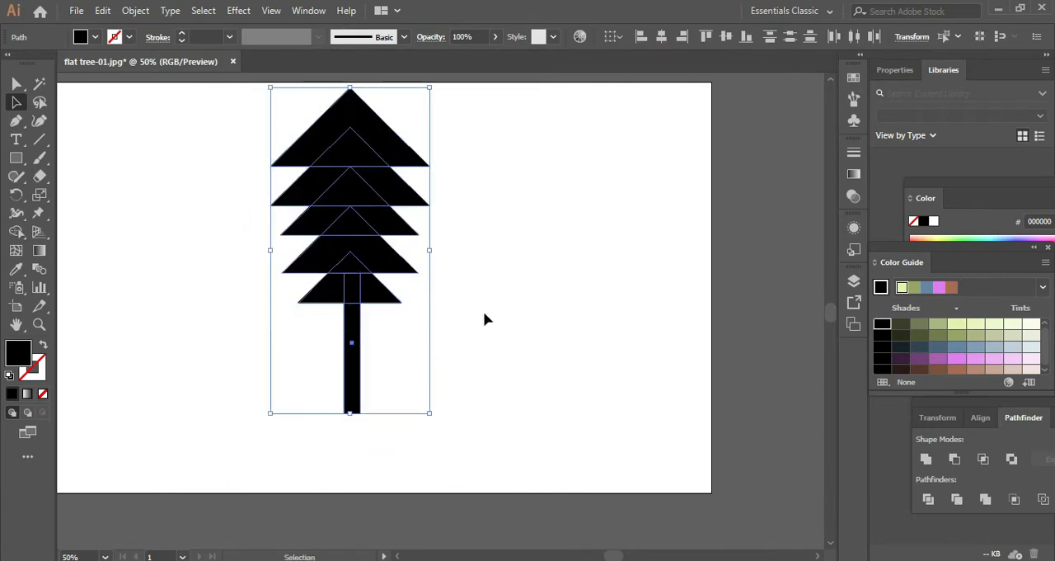
pyautogui.click(483, 313)
pyautogui.scroll(2, 330, 235)
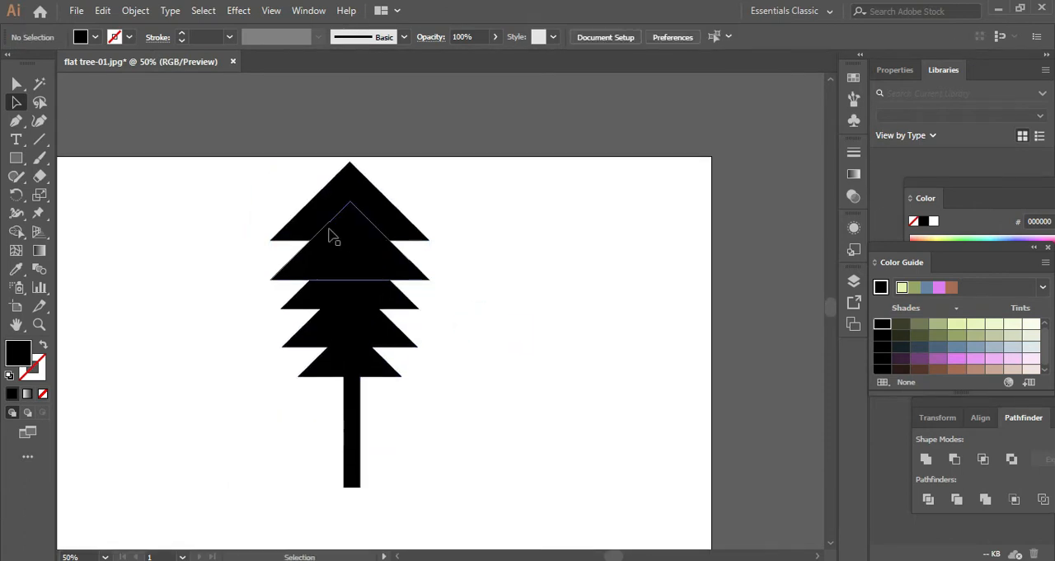
pyautogui.click(353, 428)
pyautogui.click(625, 370)
# - Fill the five foliage triangles with olive green 898947, leaving the trunk out of the selection
pyautogui.moveTo(278, 179); pyautogui.dragTo(445, 446)
pyautogui.keyDown('shift'); pyautogui.click(343, 424); pyautogui.keyUp('shift')
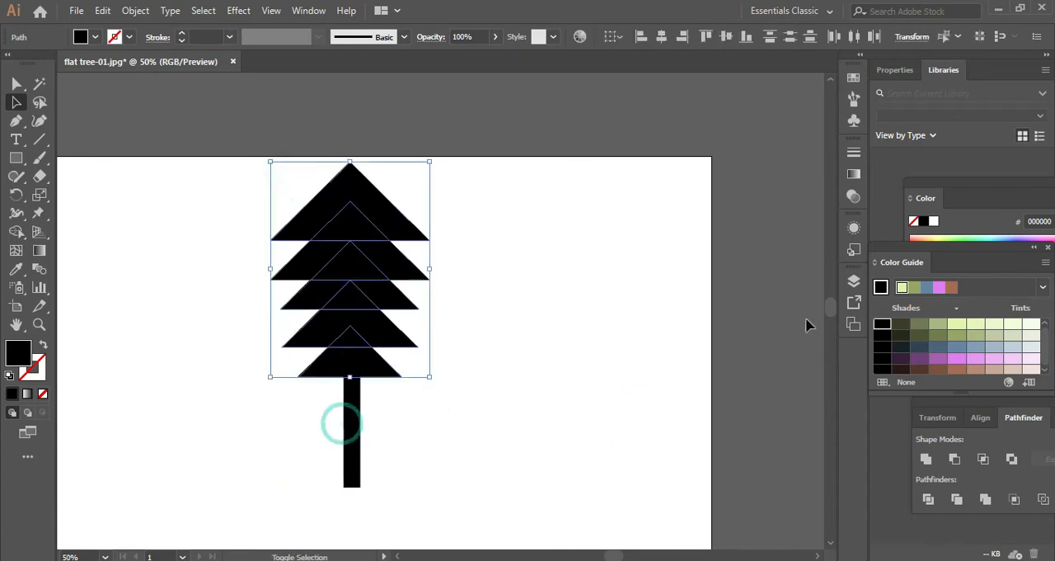
pyautogui.doubleClick(20, 351)
pyautogui.click(552, 348)
pyautogui.click(492, 226)
pyautogui.click(419, 275)
pyautogui.click(667, 190)
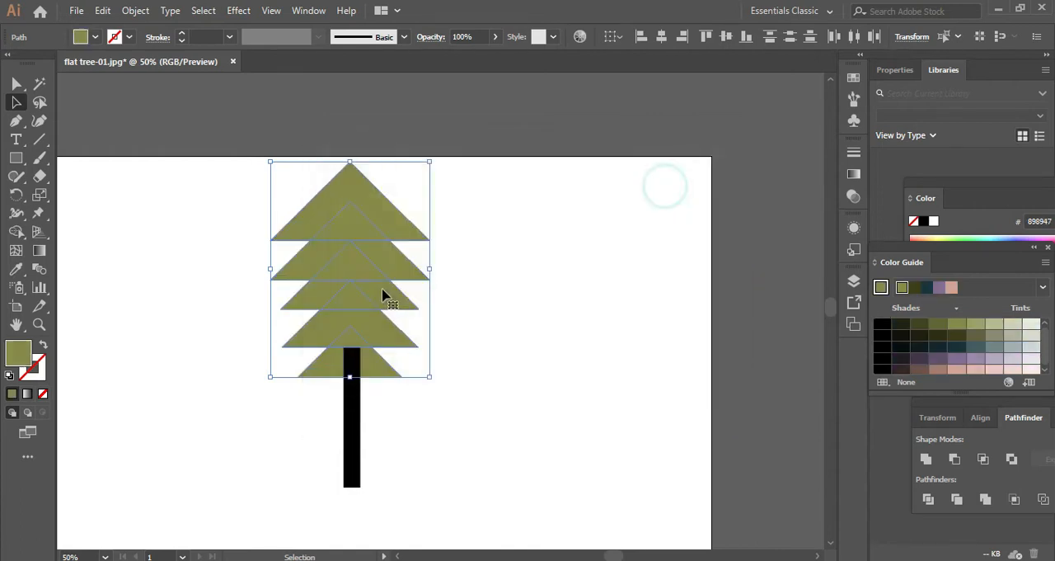
pyautogui.click(465, 290)
# - Send the trunk rectangle behind the foliage triangles
pyautogui.scroll(-1, 465, 290)
pyautogui.scroll(1, 426, 332)
pyautogui.click(370, 425)
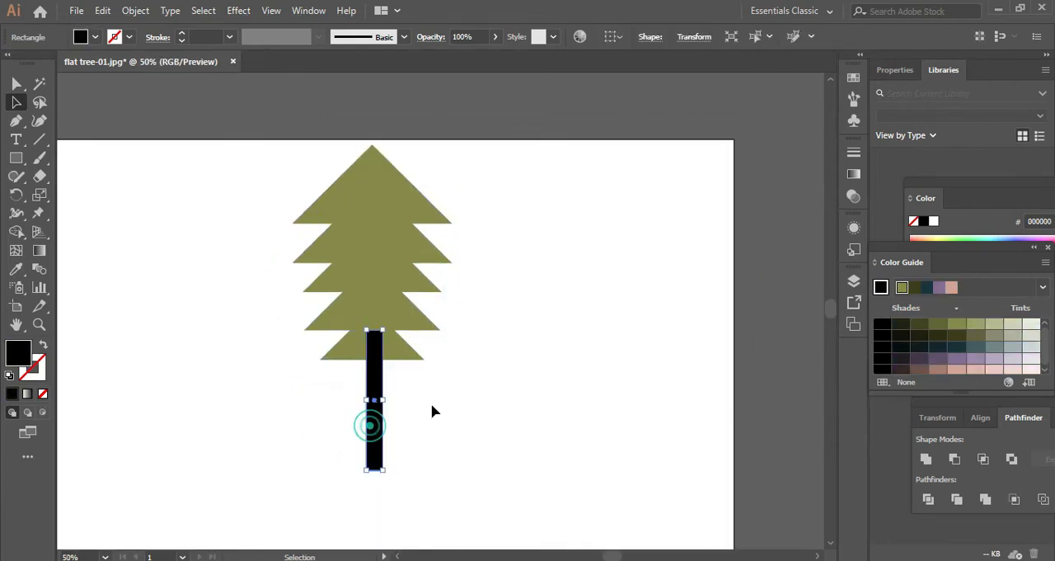
pyautogui.click(565, 373)
# - Fill the trunk with the muted brown A07F7F
pyautogui.click(376, 464)
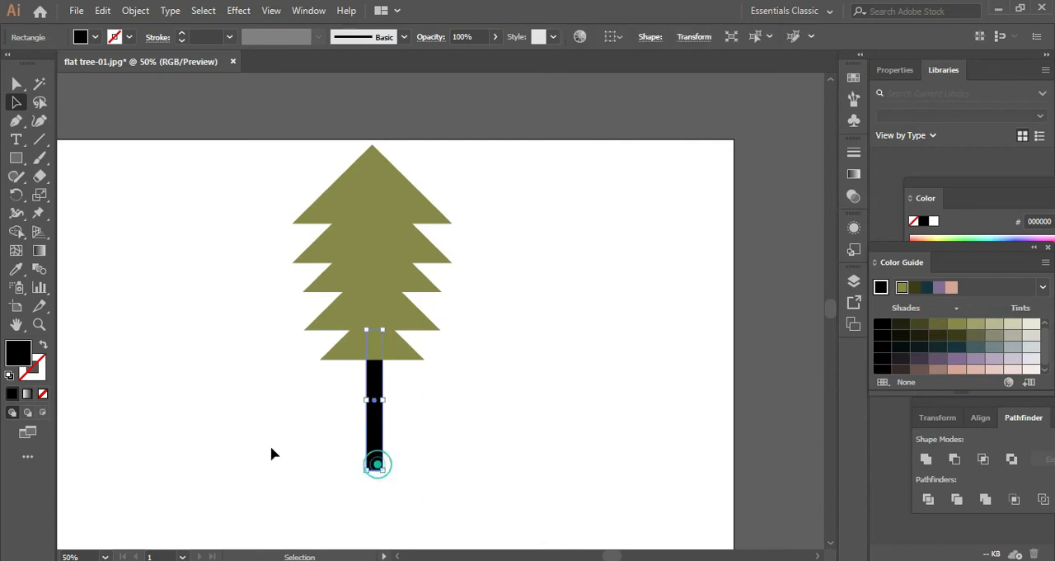
pyautogui.doubleClick(20, 355)
pyautogui.moveTo(416, 332)
pyautogui.mouseDown()
pyautogui.moveTo(385, 306)
pyautogui.moveTo(368, 255)
pyautogui.mouseUp()
pyautogui.click(700, 190)
pyautogui.click(529, 261)
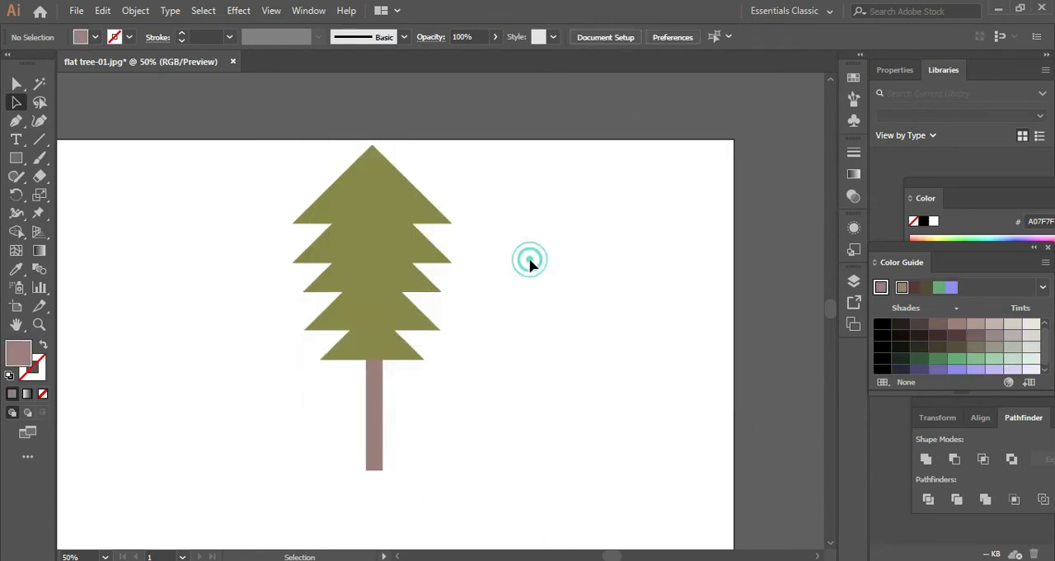
# - Move the whole tree to a slightly lower position that keeps both crown and trunk within the artboard
pyautogui.scroll(-1, 530, 261)
pyautogui.scroll(1, 530, 260)
pyautogui.moveTo(277, 165); pyautogui.dragTo(495, 498)
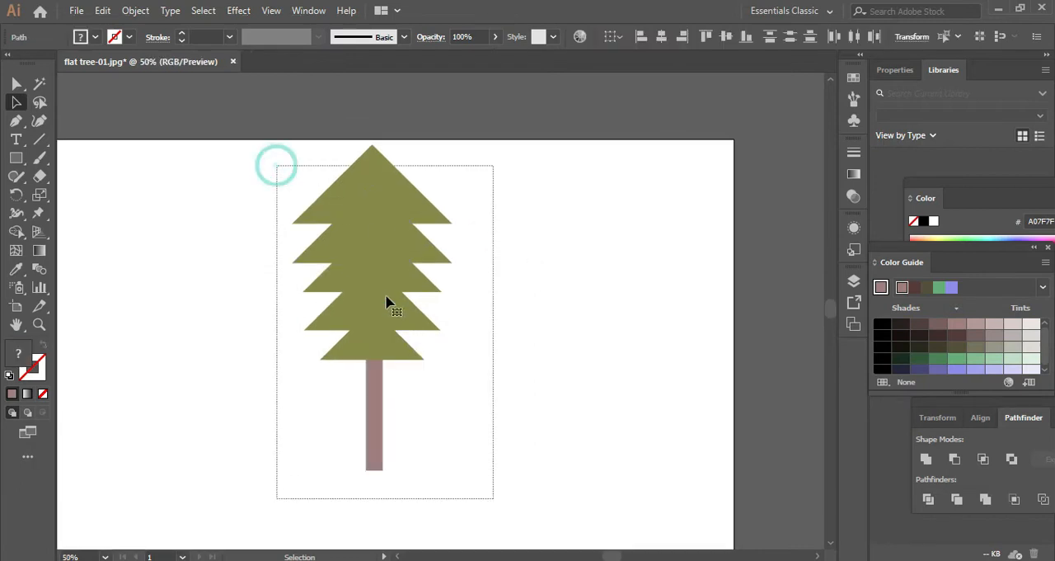
pyautogui.moveTo(375, 285); pyautogui.dragTo(377, 377)
pyautogui.click(477, 331)
pyautogui.scroll(-1, 477, 331)
pyautogui.moveTo(496, 362); pyautogui.dragTo(495, 274)
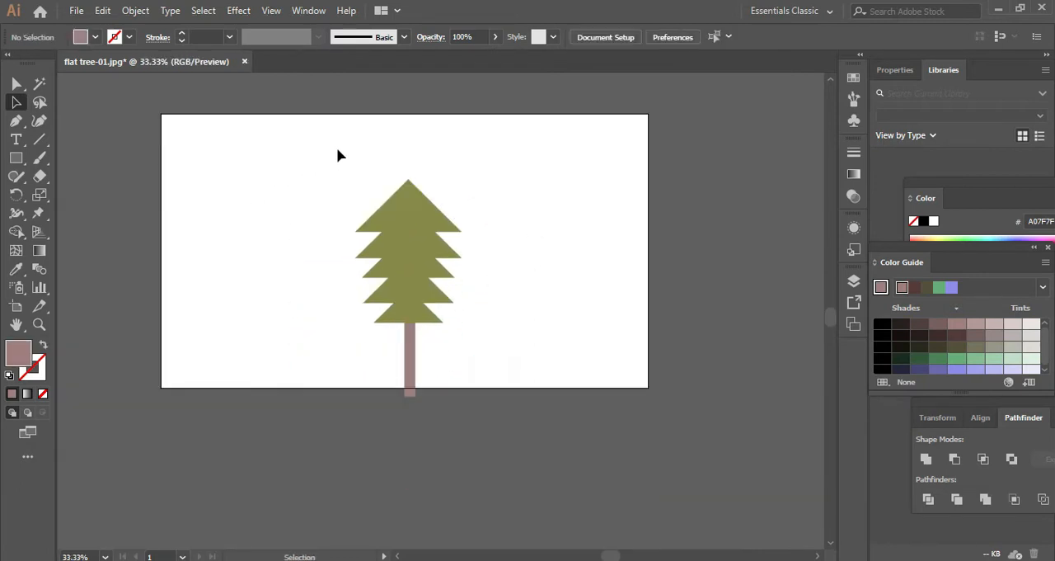
pyautogui.moveTo(337, 148); pyautogui.dragTo(435, 277)
pyautogui.click(232, 193)
pyautogui.moveTo(301, 160); pyautogui.dragTo(494, 411)
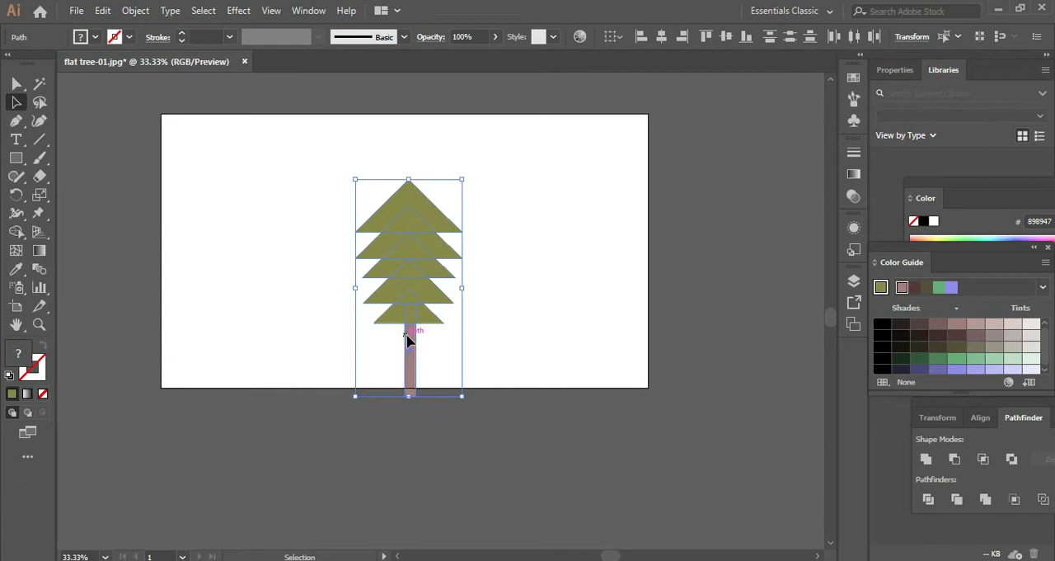
pyautogui.moveTo(406, 335); pyautogui.dragTo(414, 282)
pyautogui.click(548, 293)
# - Draw a thin rectangle, rotate it to follow the slope and place it along the top triangle's left edge
pyautogui.scroll(1, 463, 204)
pyautogui.scroll(1, 443, 220)
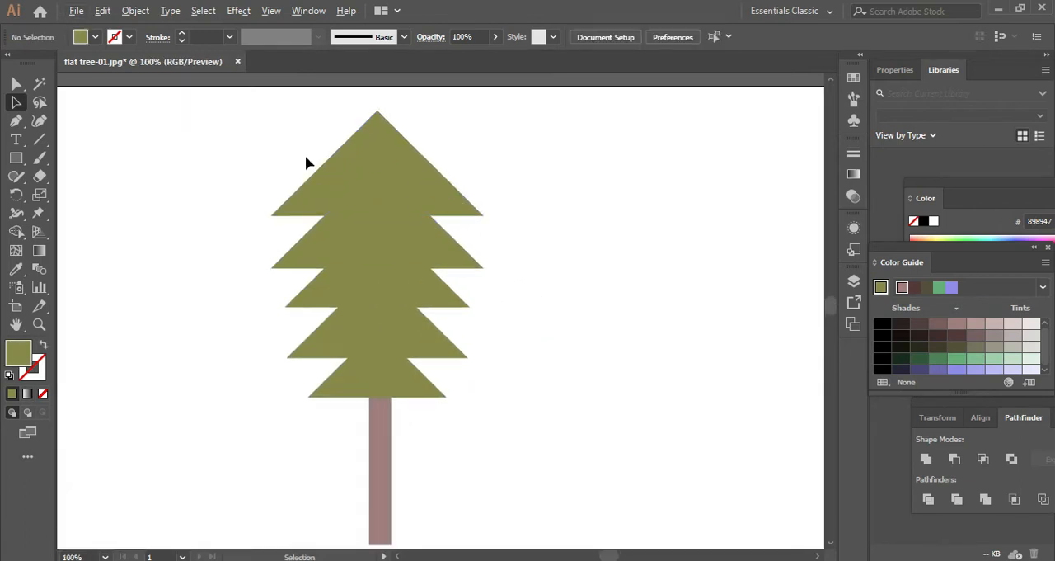
pyautogui.scroll(1, 306, 160)
pyautogui.click(17, 157)
pyautogui.click(52, 157)
pyautogui.moveTo(125, 196); pyautogui.dragTo(126, 313)
pyautogui.click(19, 100)
pyautogui.moveTo(128, 189); pyautogui.dragTo(396, 141)
# - Fill the slanted rectangle on the top triangle with white FFFFFF
pyautogui.scroll(5, 396, 141)
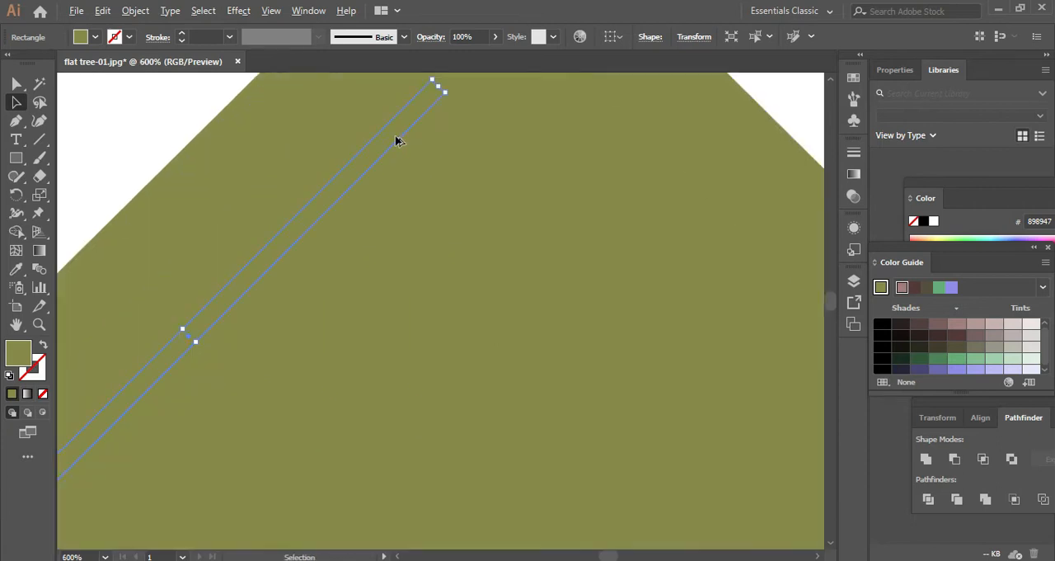
pyautogui.click(1031, 369)
pyautogui.scroll(-2, 440, 280)
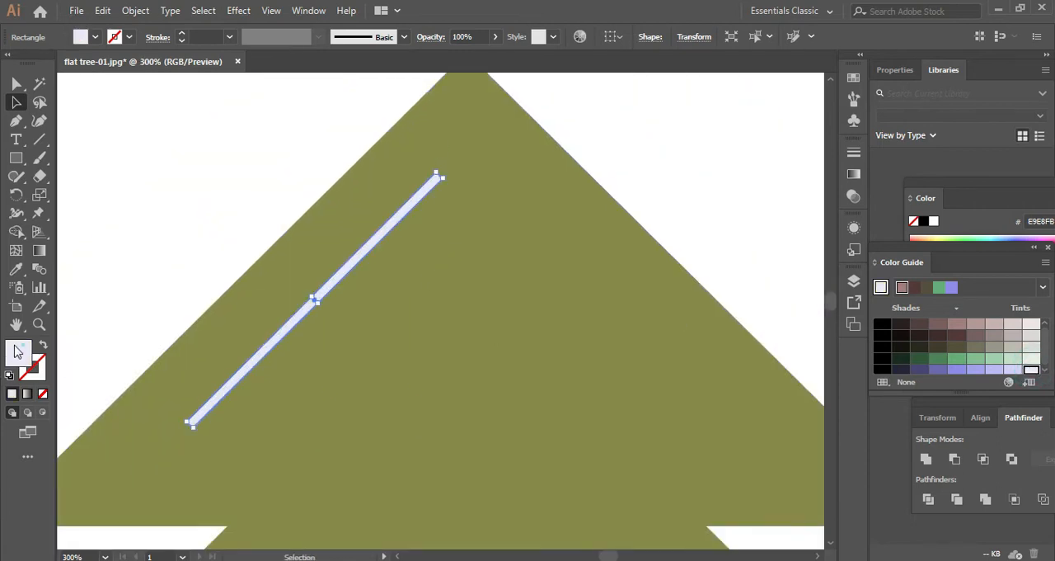
pyautogui.doubleClick(17, 352)
pyautogui.write('FFFFFF')
pyautogui.click(689, 190)
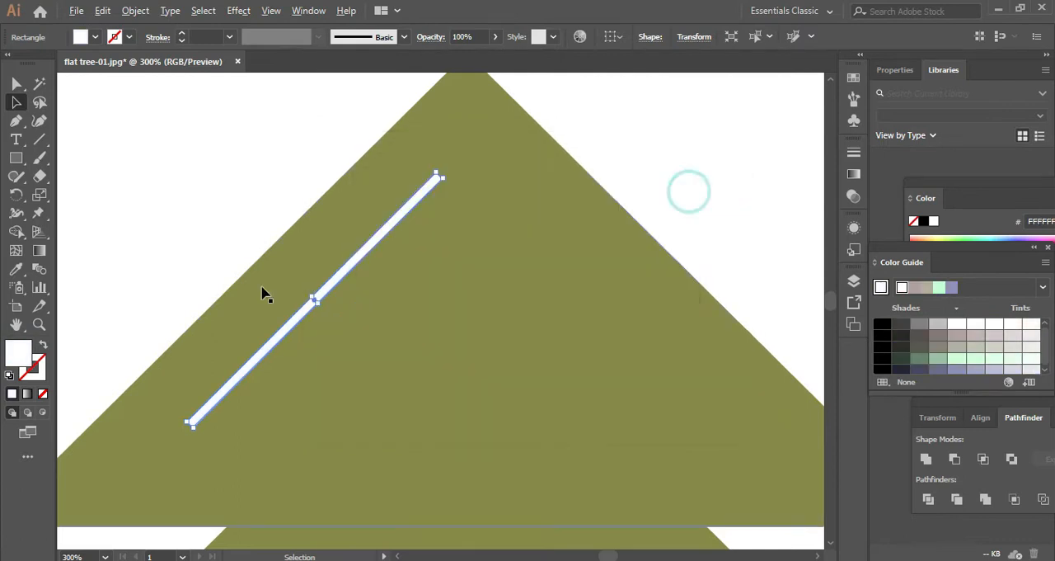
# - Move the white bar closer to the top triangle's left edge and make it slightly thicker
pyautogui.scroll(2, 328, 290)
pyautogui.moveTo(353, 276); pyautogui.dragTo(321, 232)
pyautogui.scroll(-4, 322, 232)
pyautogui.scroll(-2, 321, 231)
pyautogui.scroll(5, 319, 228)
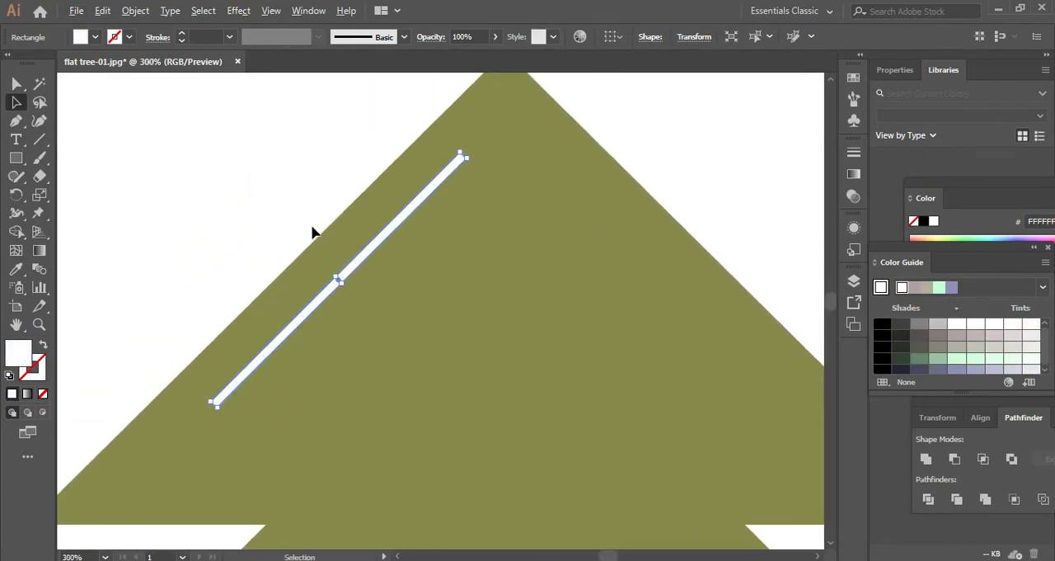
pyautogui.moveTo(355, 301)
pyautogui.mouseDown()
pyautogui.moveTo(372, 313)
pyautogui.moveTo(368, 305)
pyautogui.mouseUp()
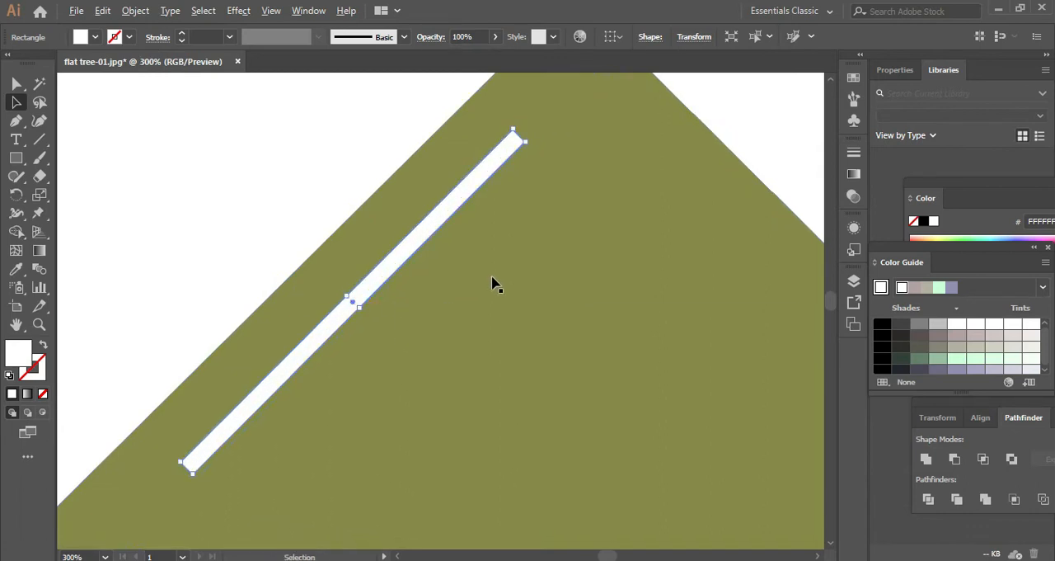
pyautogui.scroll(-6, 492, 279)
pyautogui.moveTo(702, 306); pyautogui.dragTo(605, 266)
pyautogui.click(605, 266)
pyautogui.scroll(7, 353, 239)
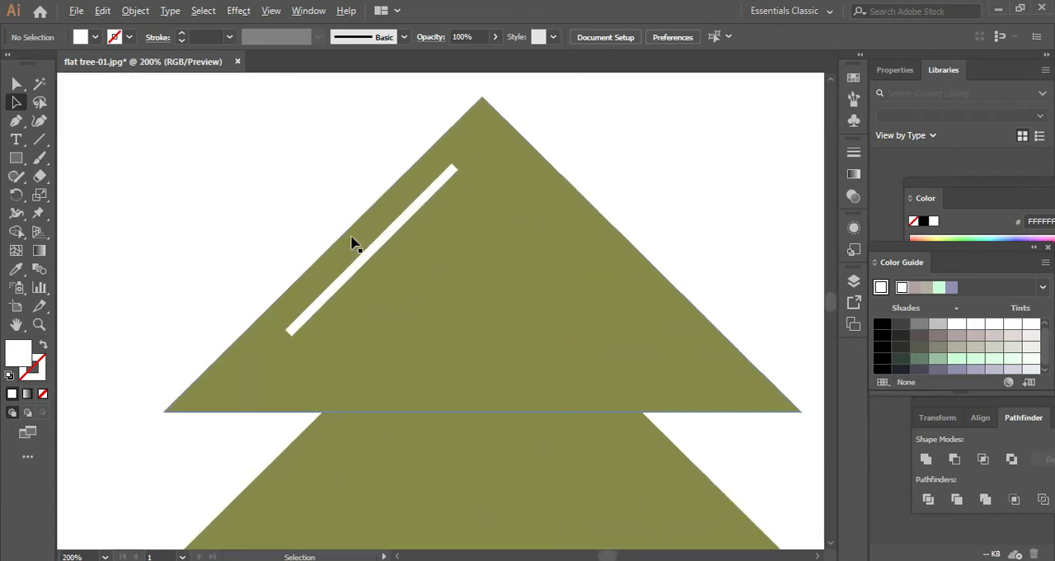
# - Round the ends of the white bar with a corner radius of about 2.89 px
pyautogui.click(432, 231)
pyautogui.click(20, 99)
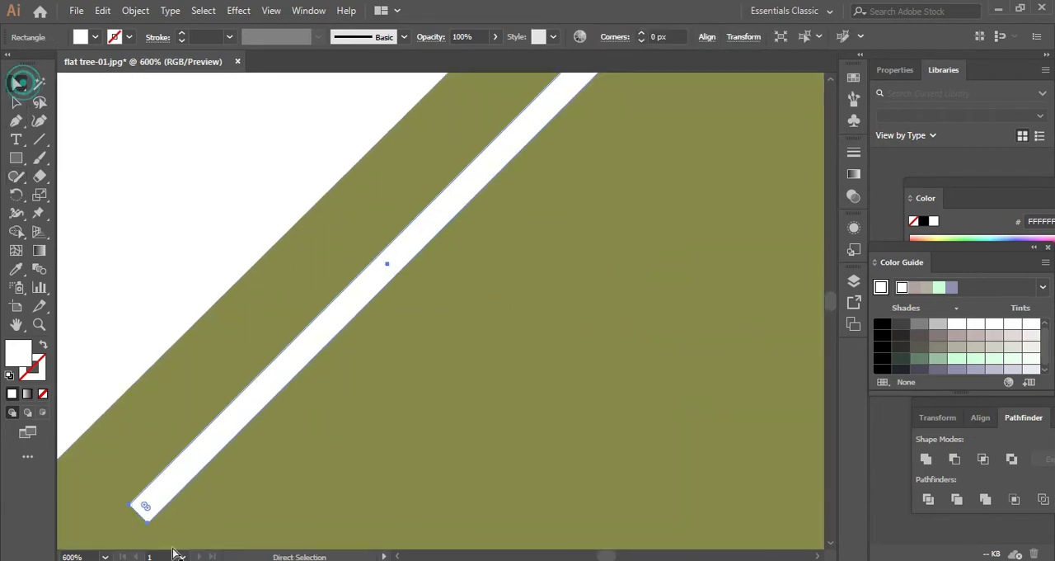
pyautogui.moveTo(140, 499); pyautogui.dragTo(359, 405)
pyautogui.hotkey('ctrl', '1')
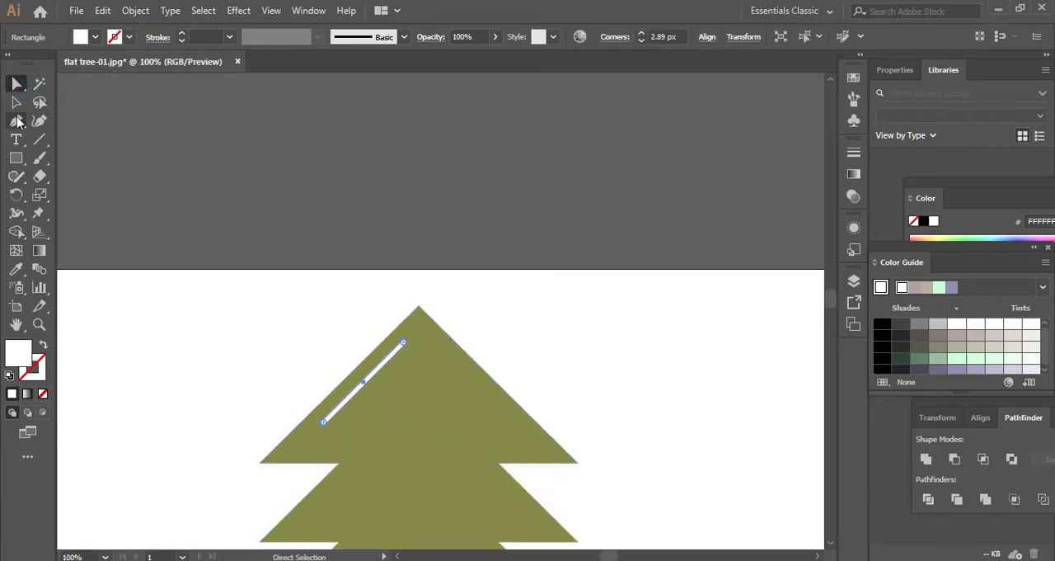
pyautogui.scroll(-5, 572, 303)
pyautogui.click(681, 242)
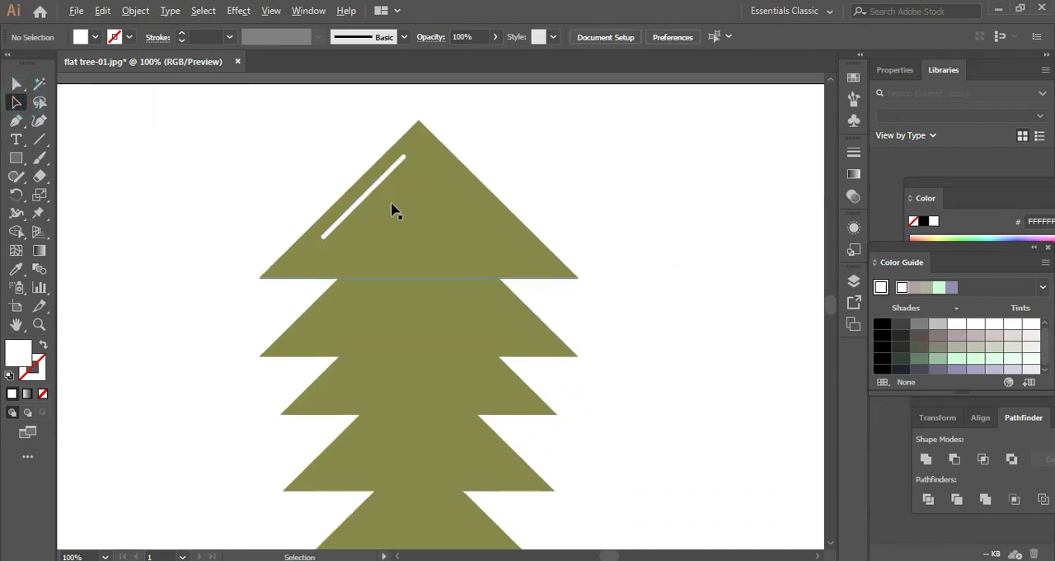
pyautogui.moveTo(375, 194); pyautogui.dragTo(357, 228)
pyautogui.scroll(-3, 714, 138)
pyautogui.scroll(3, 714, 141)
pyautogui.scroll(3, 227, 191)
pyautogui.click(687, 208)
pyautogui.moveTo(711, 198); pyautogui.dragTo(568, 342)
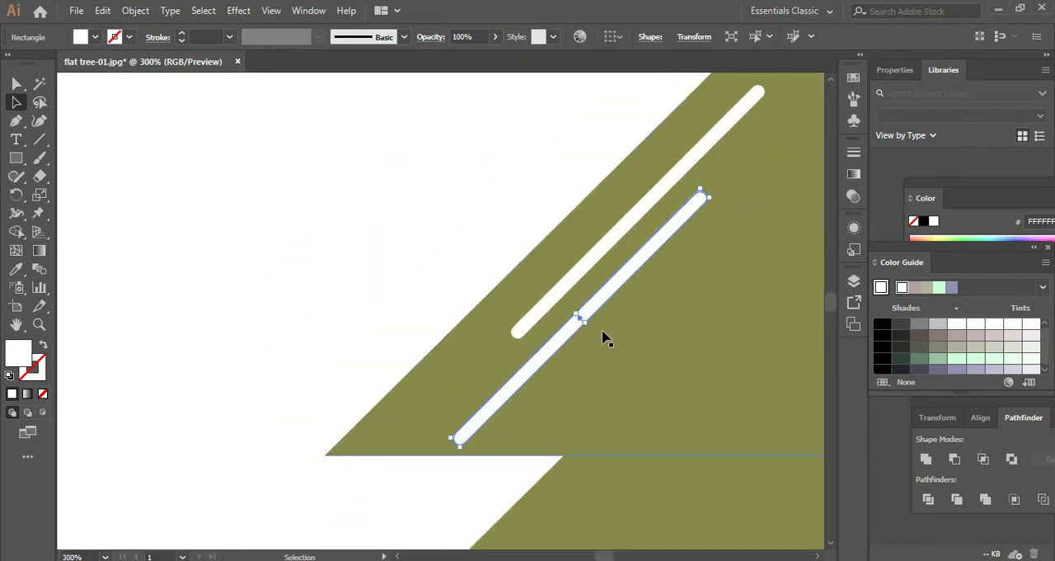
pyautogui.press('Delete')
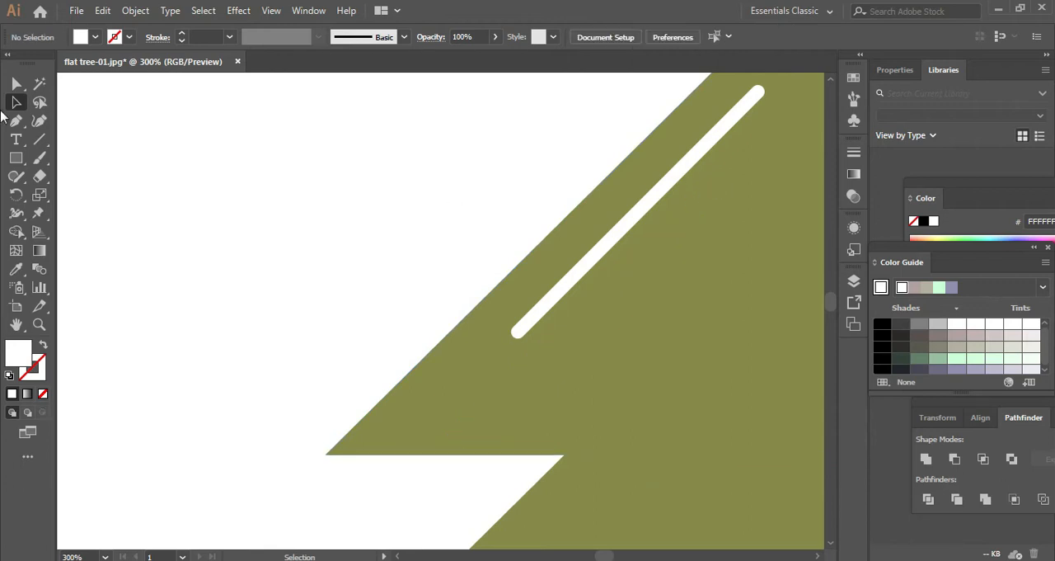
# - Draw a shorter, thinner white rectangle beside the tree and round its corners to about 1.52 px
pyautogui.click(15, 158)
pyautogui.moveTo(260, 157); pyautogui.dragTo(270, 291)
pyautogui.scroll(2, 220, 185)
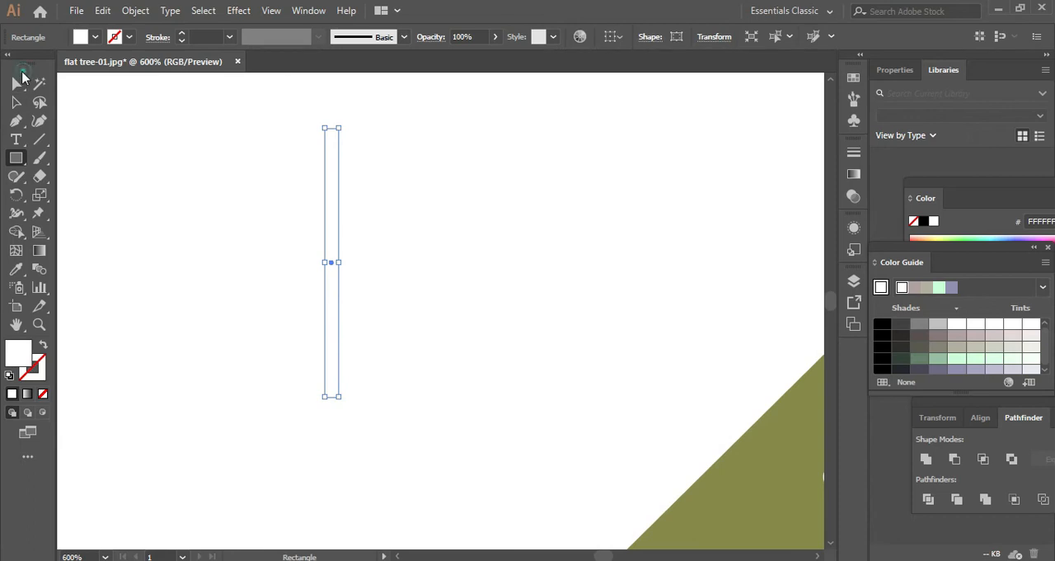
pyautogui.click(22, 77)
pyautogui.moveTo(328, 139); pyautogui.dragTo(271, 330)
pyautogui.scroll(-3, 348, 307)
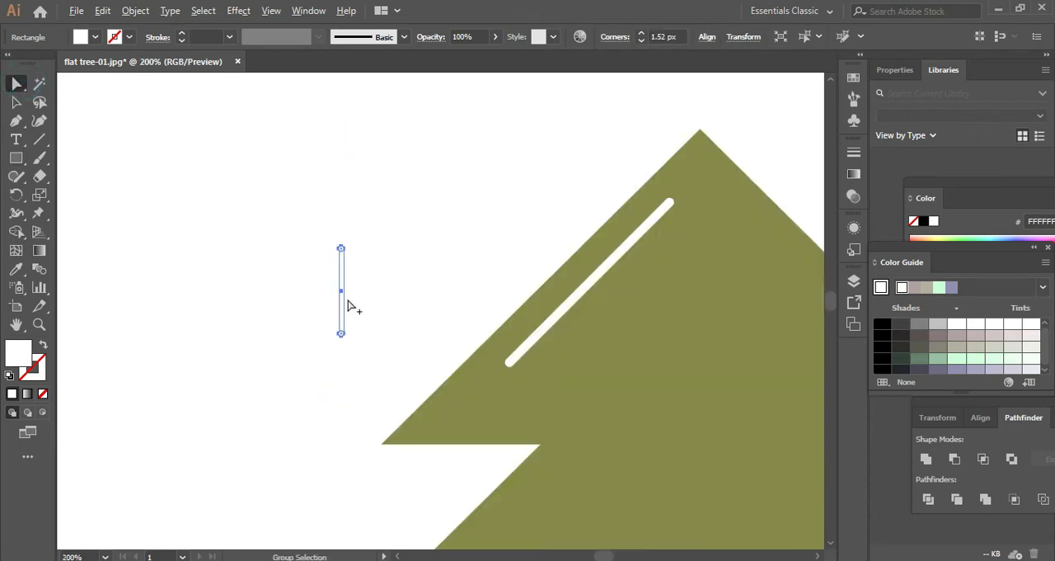
pyautogui.click(8, 101)
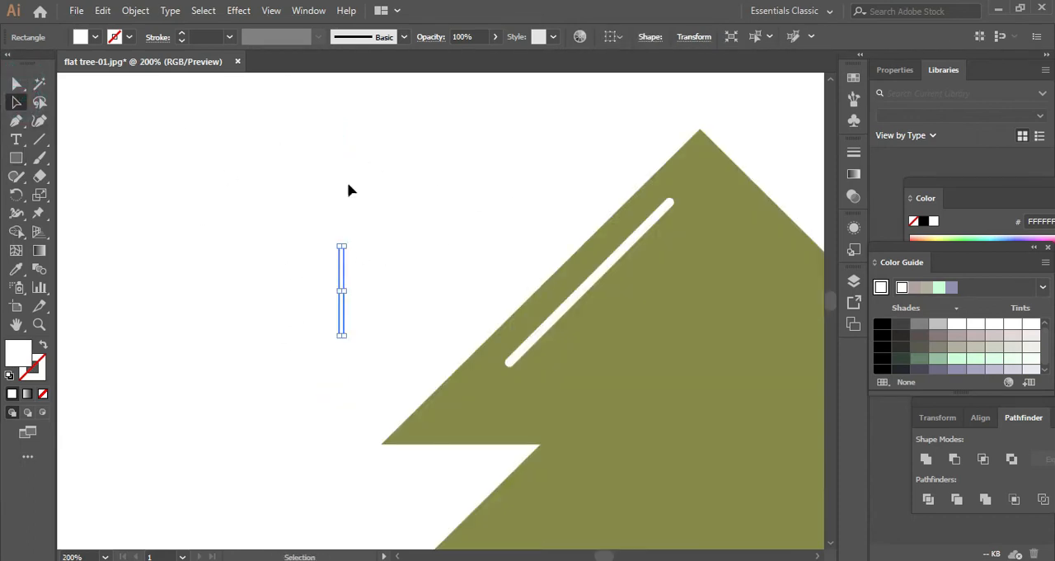
# - Rotate the short white bar parallel to the long one and place it below its lower end on the top triangle
pyautogui.moveTo(344, 240); pyautogui.dragTo(551, 347)
pyautogui.click(305, 272)
pyautogui.scroll(-3, 345, 272)
pyautogui.moveTo(666, 270); pyautogui.dragTo(549, 244)
pyautogui.scroll(3, 296, 251)
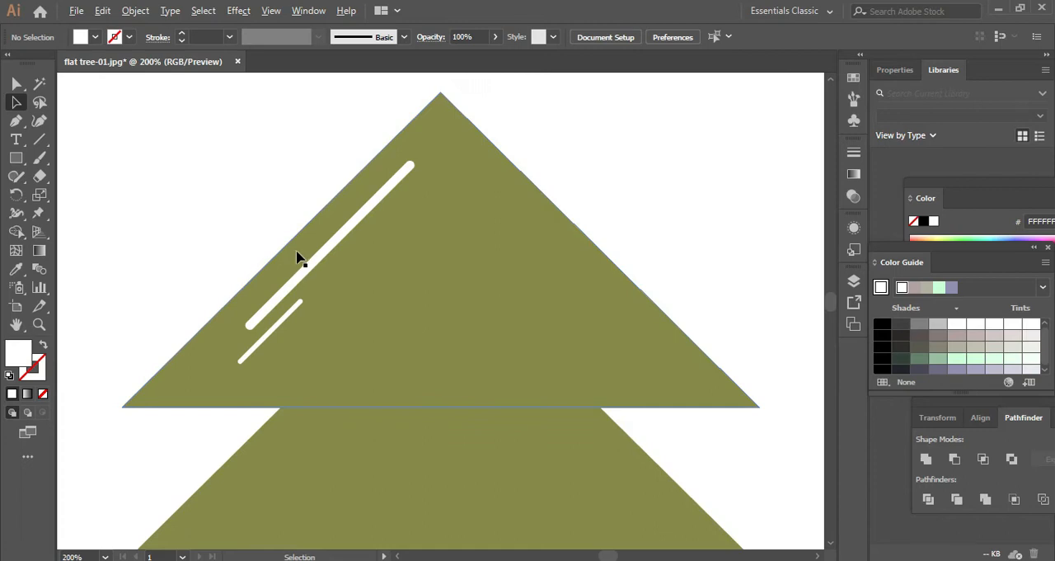
# - Move the short white bar up the slope so it sits beside the middle of the long bar
pyautogui.moveTo(287, 310); pyautogui.dragTo(574, 163)
pyautogui.click(579, 158)
pyautogui.scroll(-2, 578, 156)
pyautogui.moveTo(706, 185); pyautogui.dragTo(593, 179)
pyautogui.scroll(-2, 594, 179)
pyautogui.moveTo(692, 219); pyautogui.dragTo(643, 199)
pyautogui.scroll(4, 449, 198)
# - Copy the long white bar onto the lower foliage, turn it horizontal and place it along the bottom triangle's base
pyautogui.moveTo(454, 108); pyautogui.dragTo(517, 422)
pyautogui.scroll(-4, 526, 396)
pyautogui.moveTo(669, 375)
pyautogui.mouseDown()
pyautogui.moveTo(558, 363)
pyautogui.moveTo(533, 277)
pyautogui.mouseUp()
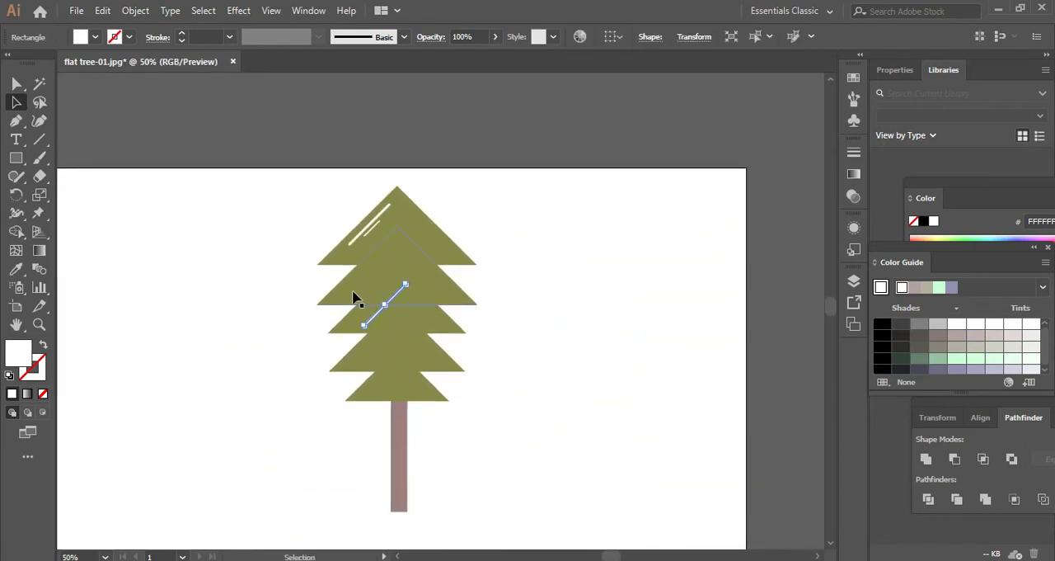
pyautogui.scroll(1, 418, 296)
pyautogui.moveTo(403, 281)
pyautogui.mouseDown()
pyautogui.moveTo(419, 305)
pyautogui.moveTo(467, 317)
pyautogui.mouseUp()
pyautogui.hotkey('ctrl', 'z')
pyautogui.click(579, 297)
pyautogui.moveTo(390, 305)
pyautogui.mouseDown()
pyautogui.moveTo(440, 404)
pyautogui.moveTo(425, 432)
pyautogui.mouseUp()
pyautogui.click(586, 377)
pyautogui.scroll(-1, 581, 379)
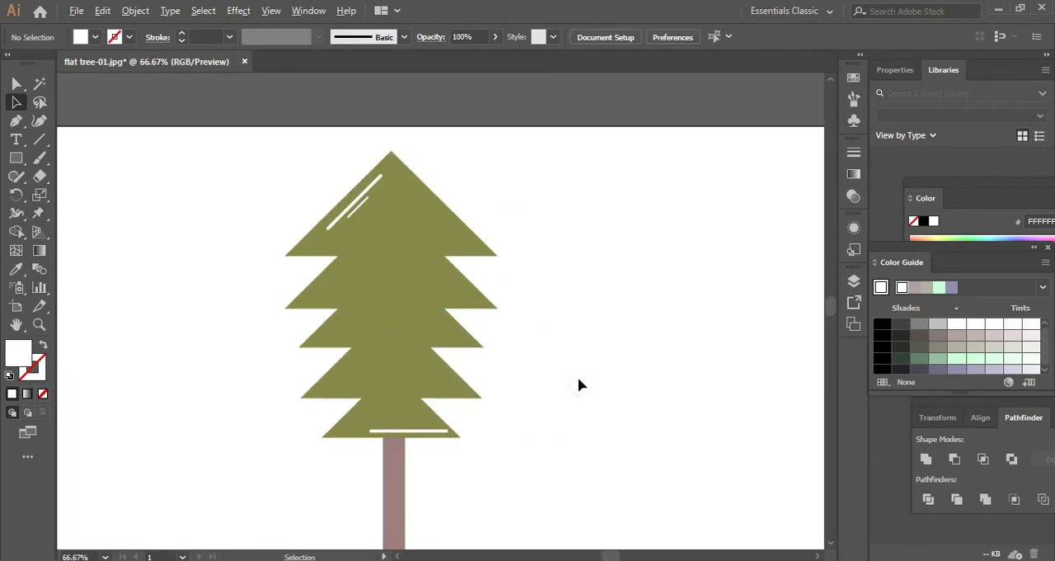
# - Delete the long horizontal white bar from the bottom triangle
pyautogui.scroll(1, 580, 380)
pyautogui.moveTo(552, 391); pyautogui.dragTo(459, 295)
pyautogui.scroll(3, 267, 356)
pyautogui.click(332, 297)
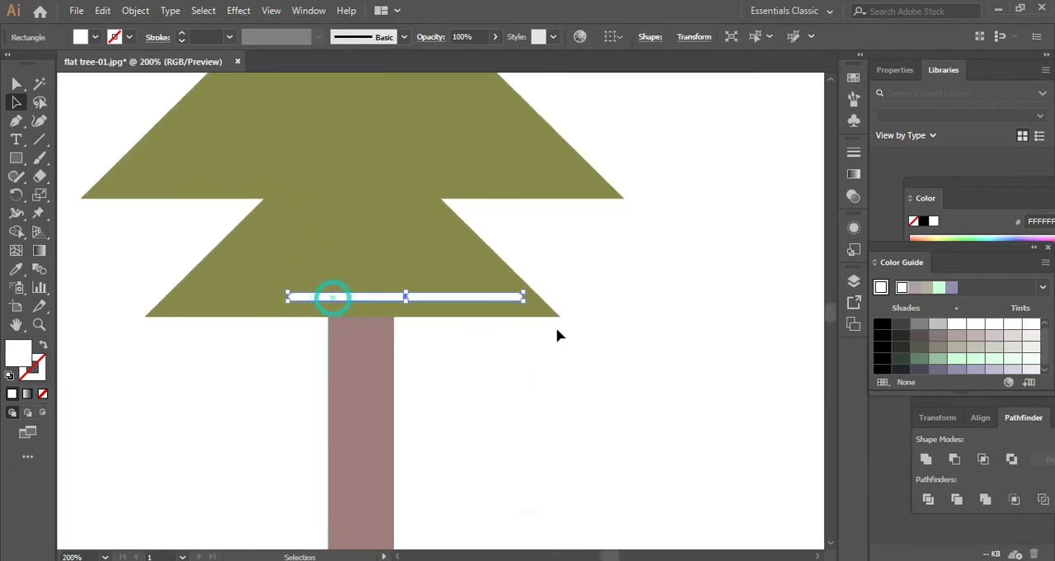
pyautogui.click(541, 228)
pyautogui.scroll(-2, 542, 229)
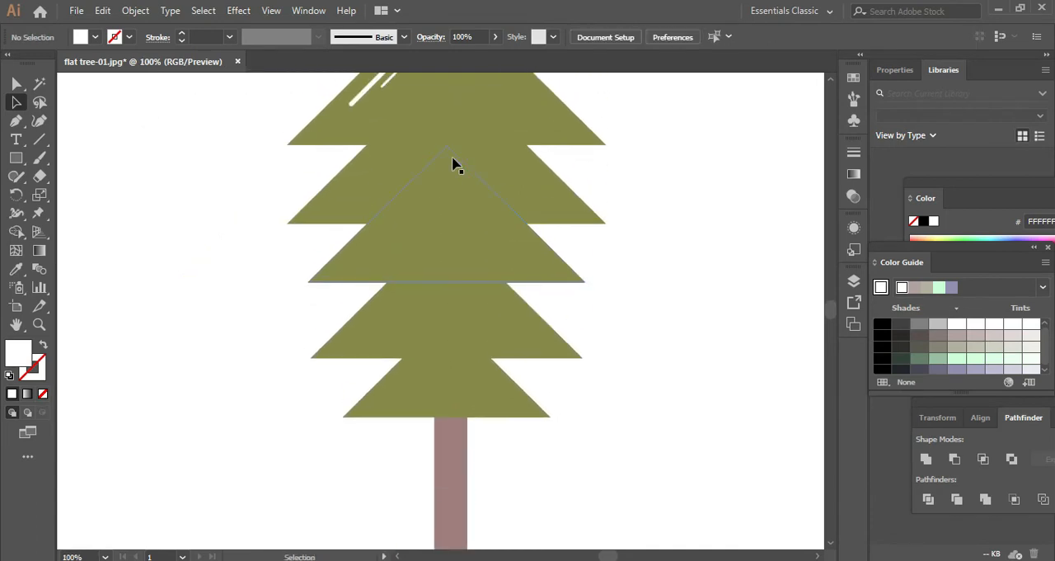
# - Copy the short white bar, turn it horizontal and place it near the right corner of the bottom triangle
pyautogui.moveTo(399, 110)
pyautogui.mouseDown()
pyautogui.moveTo(480, 429)
pyautogui.moveTo(506, 414)
pyautogui.moveTo(499, 434)
pyautogui.moveTo(562, 469)
pyautogui.moveTo(553, 468)
pyautogui.mouseUp()
pyautogui.scroll(2, 494, 435)
pyautogui.click(662, 425)
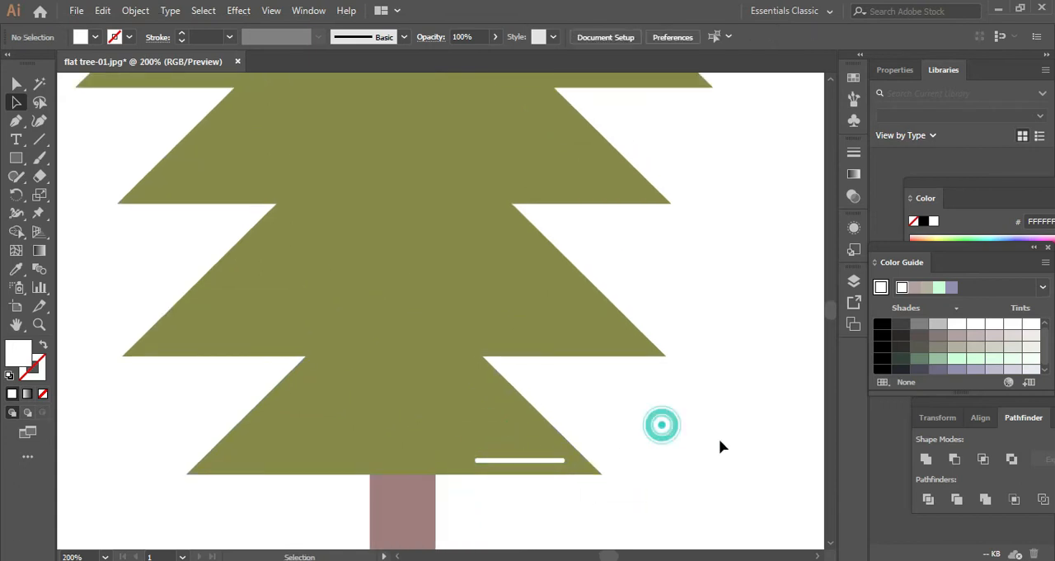
pyautogui.moveTo(720, 440); pyautogui.dragTo(494, 404)
pyautogui.scroll(-2, 564, 386)
pyautogui.moveTo(575, 381); pyautogui.dragTo(548, 383)
pyautogui.scroll(-1, 546, 340)
pyautogui.scroll(1, 546, 341)
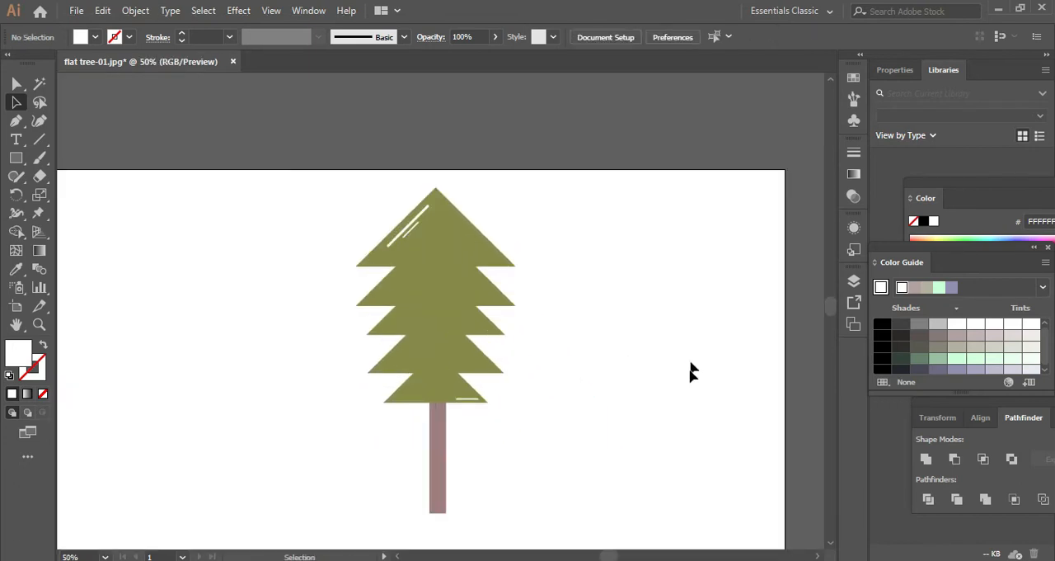
# - Draw a rectangle covering the right half of the foliage from tip to base and fill it with black 000000
pyautogui.moveTo(749, 382); pyautogui.dragTo(599, 307)
pyautogui.scroll(1, 247, 130)
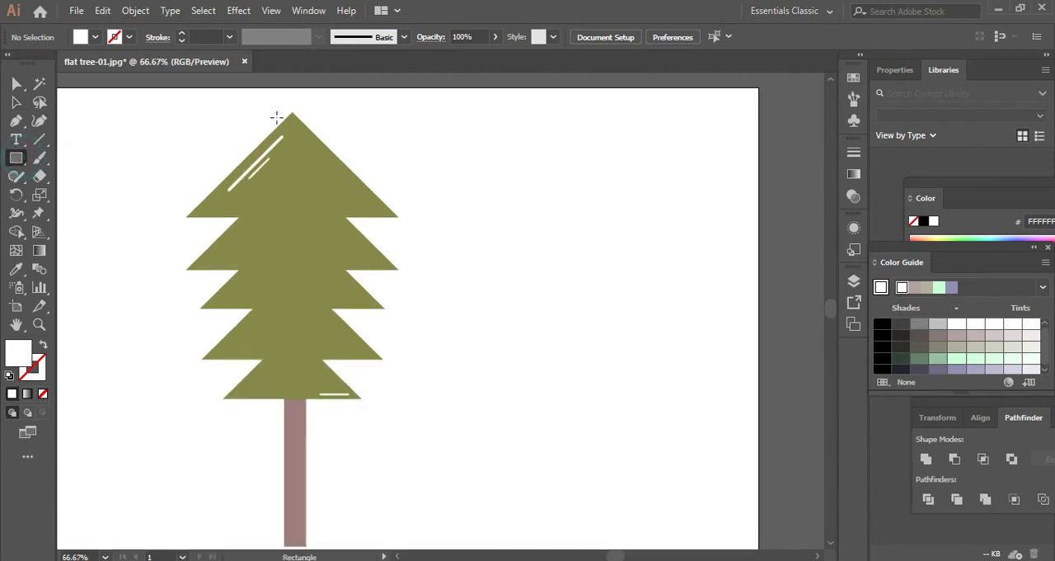
pyautogui.moveTo(292, 105)
pyautogui.mouseDown()
pyautogui.moveTo(328, 328)
pyautogui.moveTo(360, 392)
pyautogui.moveTo(405, 398)
pyautogui.mouseUp()
pyautogui.click(16, 102)
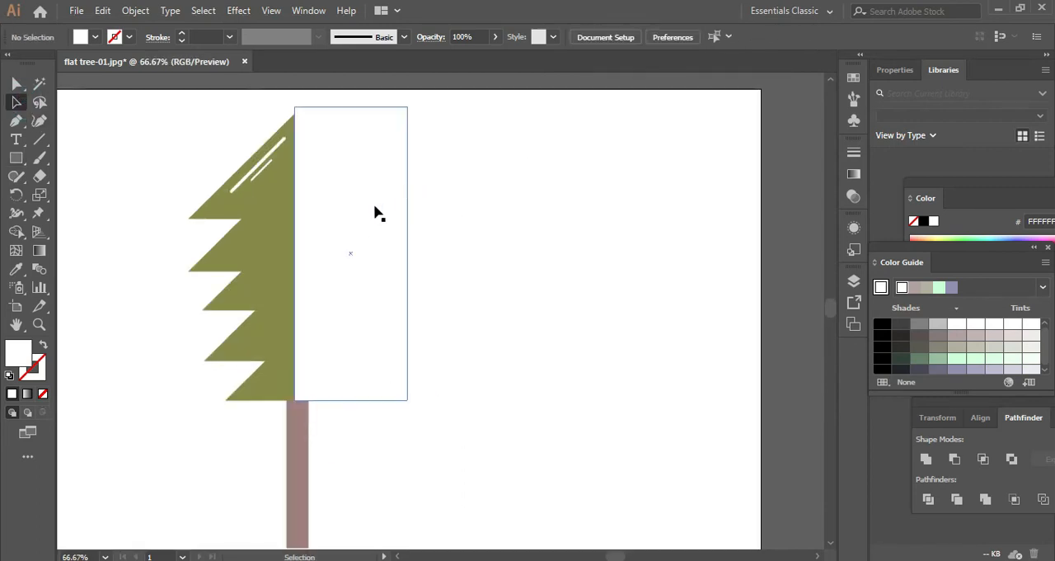
pyautogui.click(374, 206)
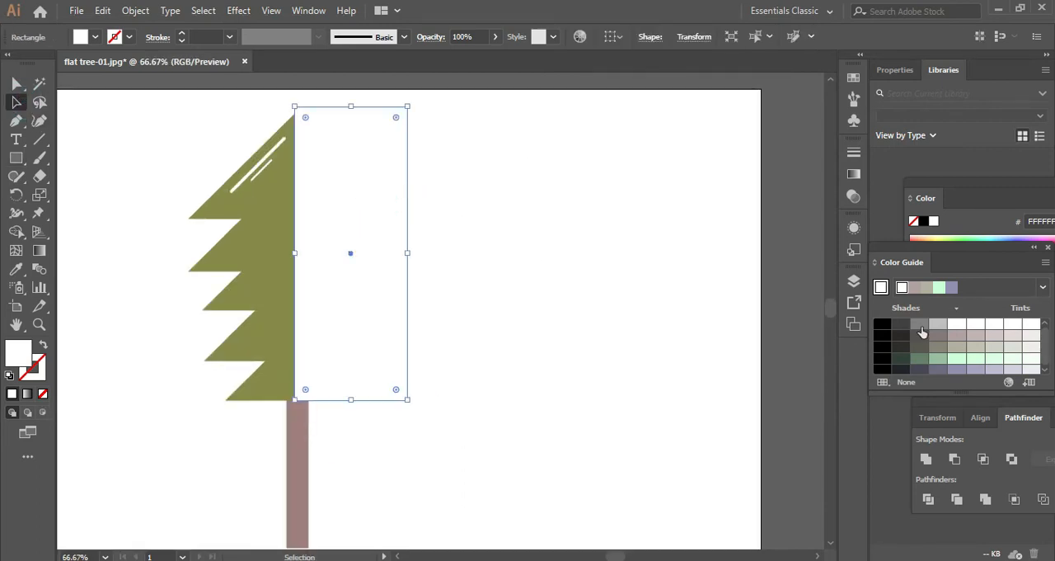
pyautogui.click(880, 329)
pyautogui.click(549, 208)
# - Set the black rectangle's opacity to 10%
pyautogui.click(341, 188)
pyautogui.scroll(-20, 476, 38)
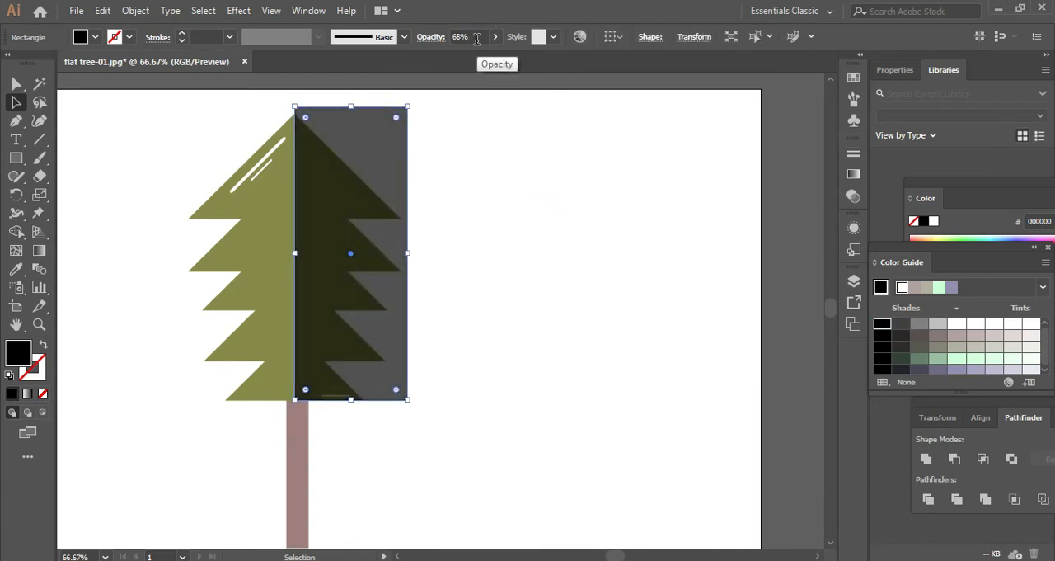
pyautogui.scroll(-5, 477, 39)
pyautogui.click(475, 38)
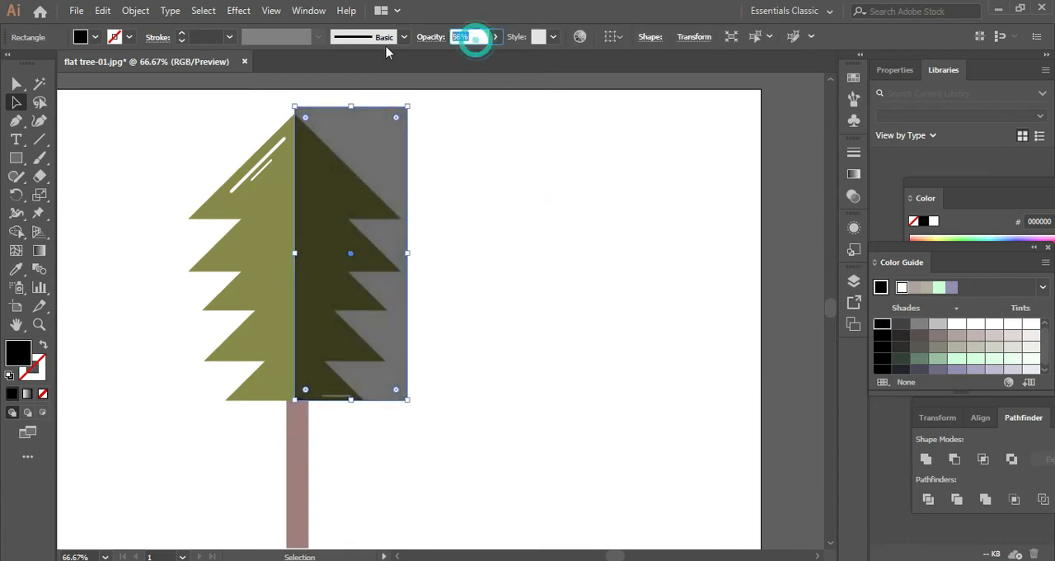
pyautogui.write('10')
pyautogui.click(655, 324)
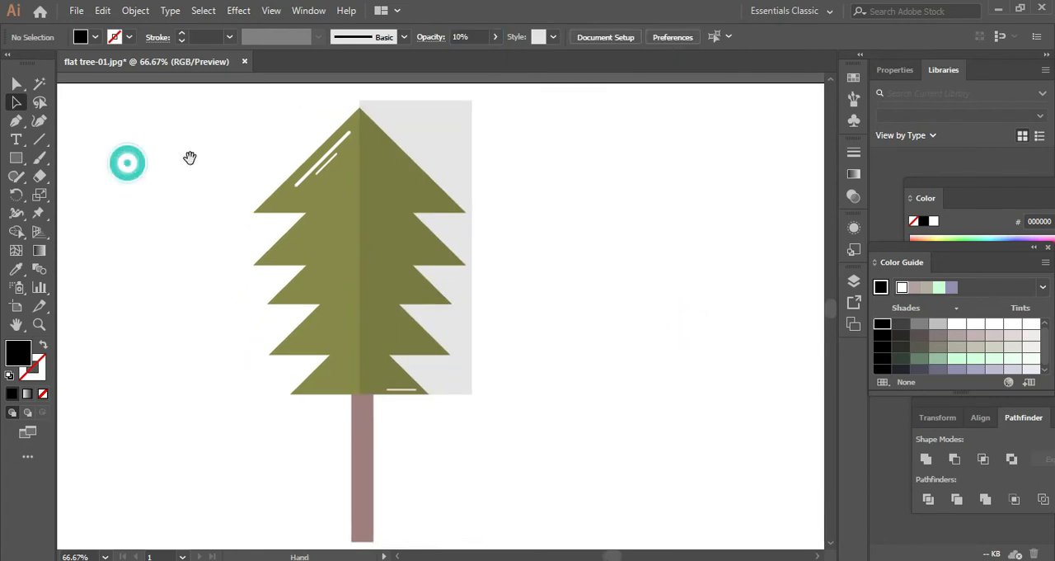
# - Trim away the parts of the translucent rectangle outside the tree with the Shape Builder, keeping the shade on the foliage
pyautogui.moveTo(610, 149); pyautogui.dragTo(232, 445)
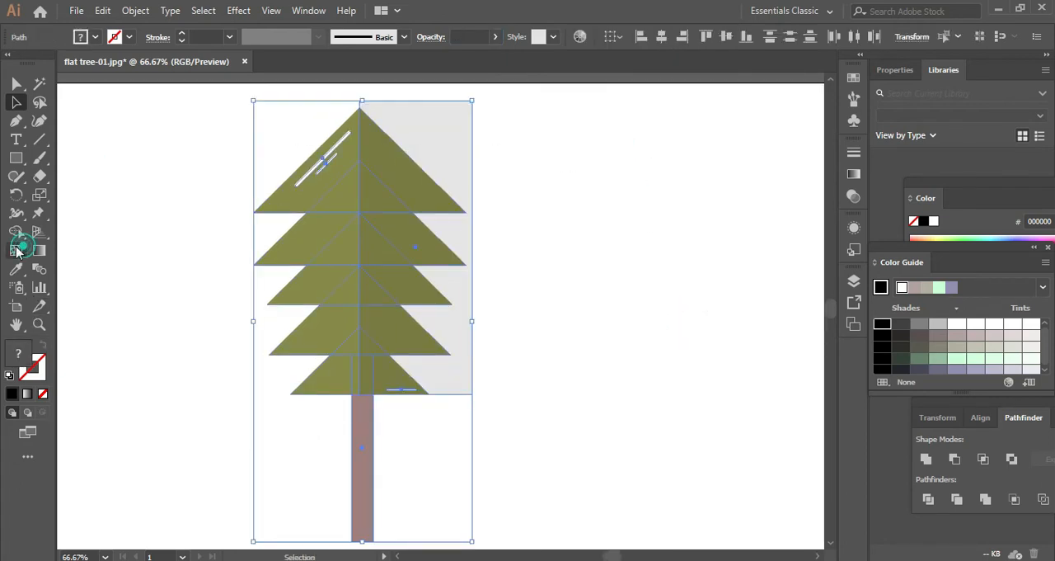
pyautogui.click(16, 231)
pyautogui.click(452, 132)
pyautogui.click(23, 108)
pyautogui.click(95, 120)
pyautogui.scroll(1, 417, 236)
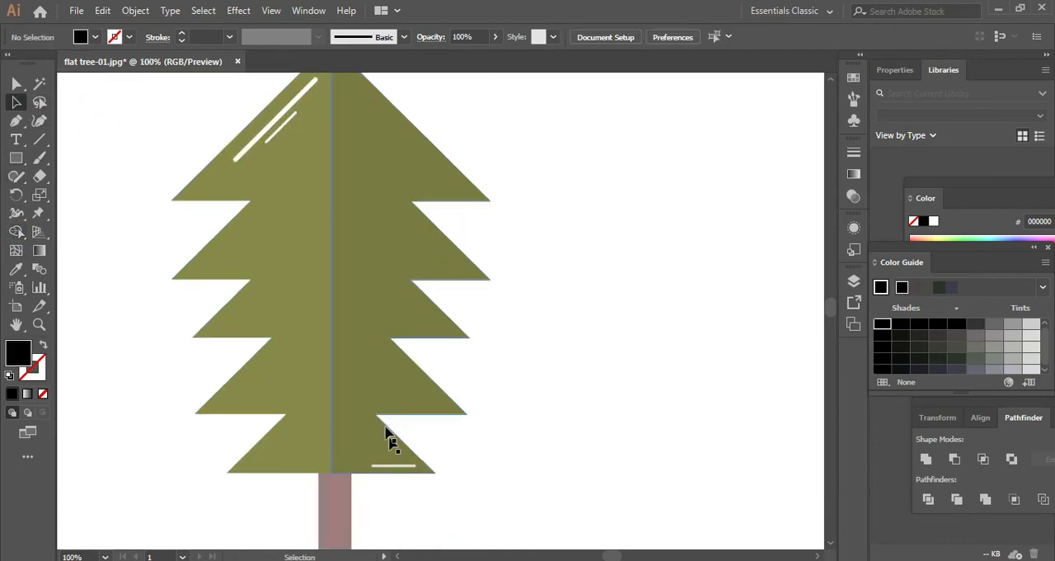
pyautogui.click(383, 426)
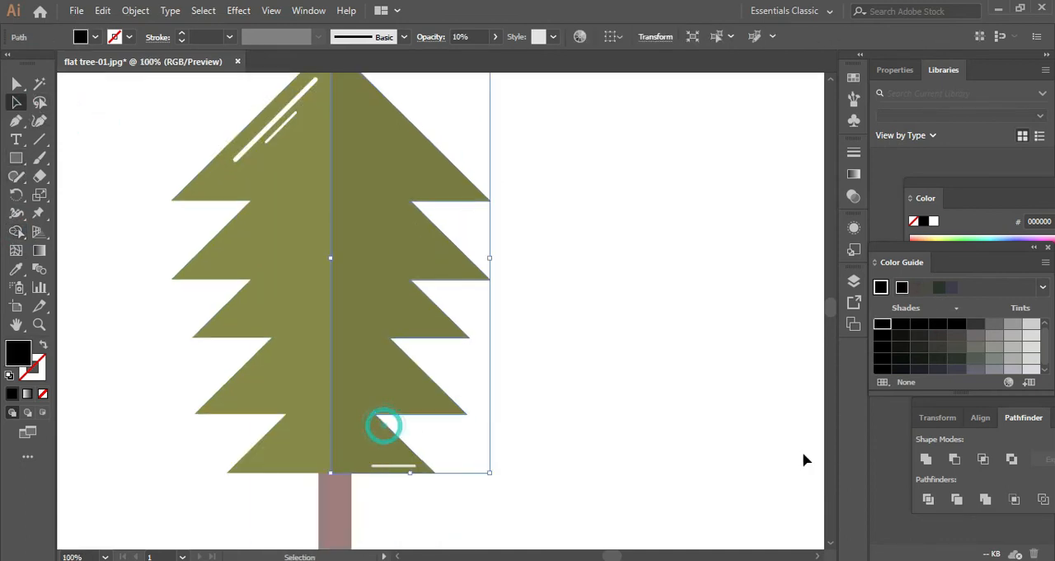
pyautogui.click(696, 398)
# - Examine the trimmed shading at the treetop and along the foliage edges
pyautogui.scroll(-2, 653, 148)
pyautogui.moveTo(652, 189); pyautogui.dragTo(544, 278)
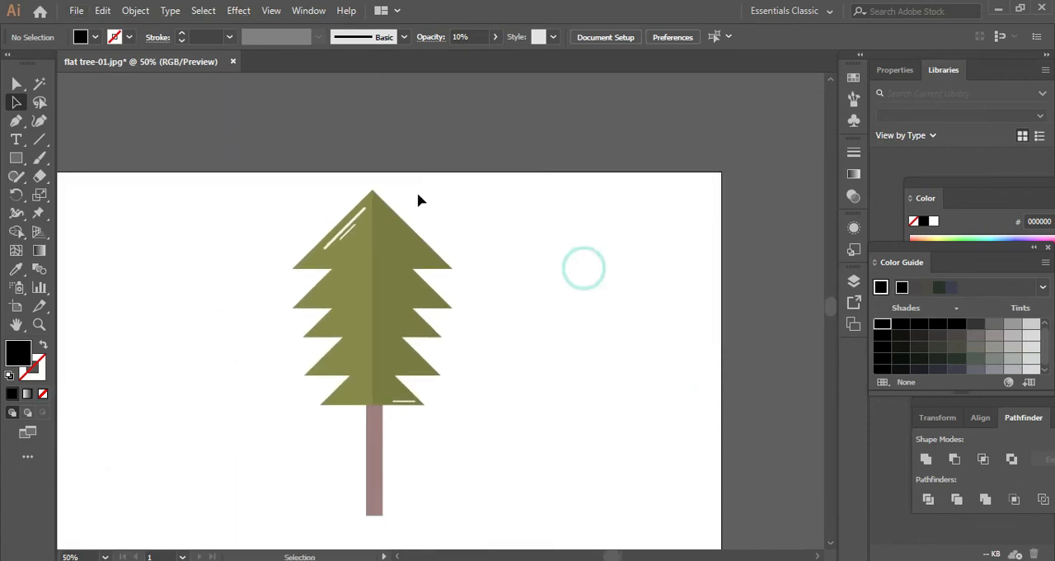
pyautogui.scroll(8, 327, 160)
pyautogui.moveTo(593, 301); pyautogui.dragTo(451, 170)
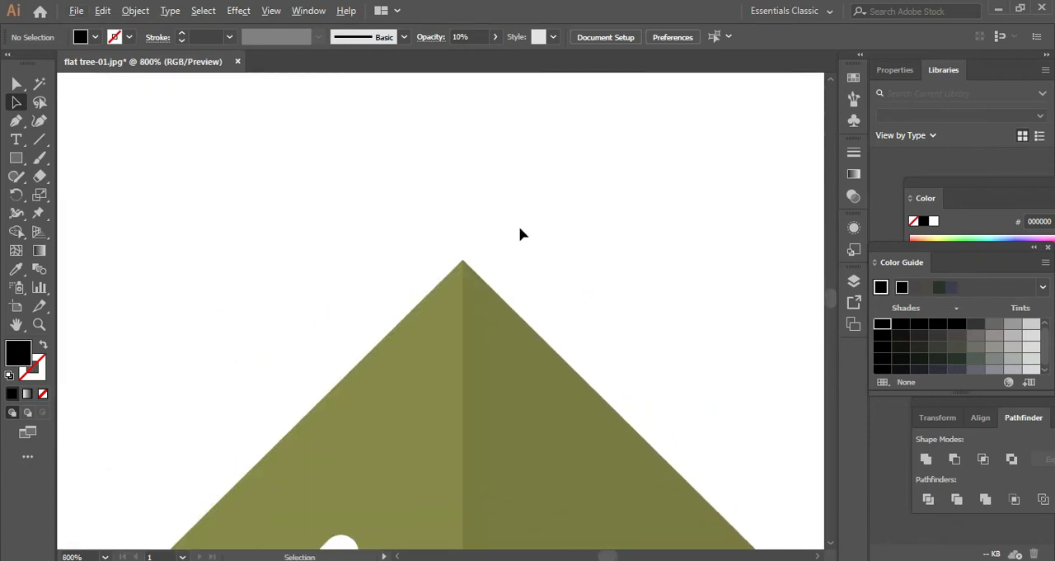
pyautogui.scroll(-6, 521, 230)
pyautogui.moveTo(644, 288); pyautogui.dragTo(643, 360)
pyautogui.hotkey('ctrl', 'a')
pyautogui.click(701, 320)
pyautogui.moveTo(749, 365); pyautogui.dragTo(559, 157)
pyautogui.moveTo(714, 338); pyautogui.dragTo(495, 126)
pyautogui.scroll(-1, 516, 235)
pyautogui.moveTo(572, 309); pyautogui.dragTo(532, 254)
pyautogui.click(563, 295)
pyautogui.scroll(-1, 561, 295)
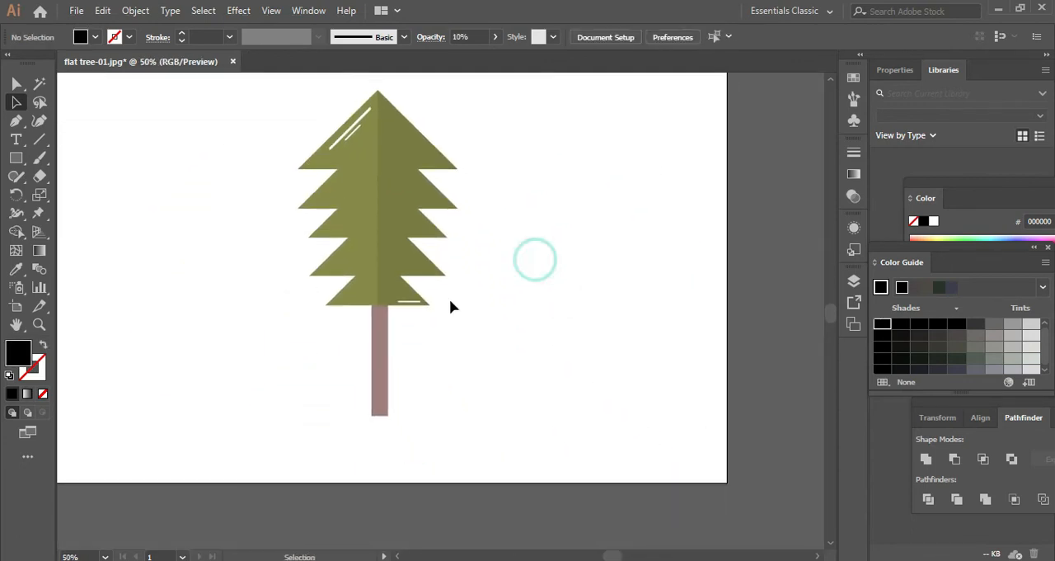
# - Recolor the trunk with the darker brown 685656
pyautogui.scroll(4, 404, 313)
pyautogui.moveTo(371, 328)
pyautogui.mouseDown()
pyautogui.moveTo(363, 323)
pyautogui.moveTo(369, 331)
pyautogui.mouseUp()
pyautogui.click(467, 340)
pyautogui.click(321, 361)
pyautogui.doubleClick(18, 353)
pyautogui.moveTo(333, 282); pyautogui.dragTo(360, 299)
pyautogui.click(691, 191)
pyautogui.click(676, 221)
pyautogui.scroll(-6, 712, 207)
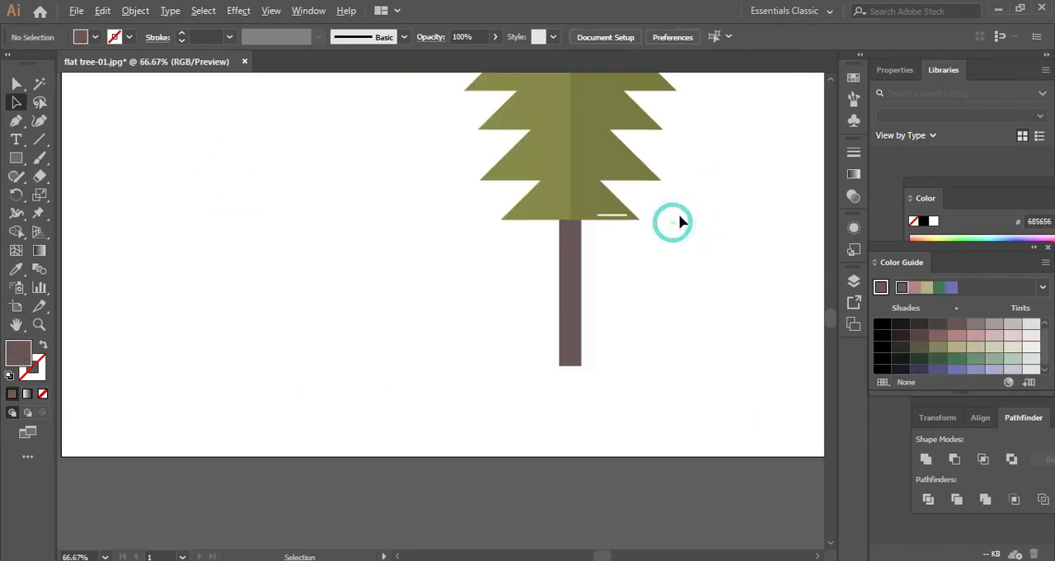
# - Place two vertical copies of the short white bar along the trunk's left edge, one above the other
pyautogui.moveTo(738, 194); pyautogui.dragTo(586, 226)
pyautogui.scroll(7, 494, 184)
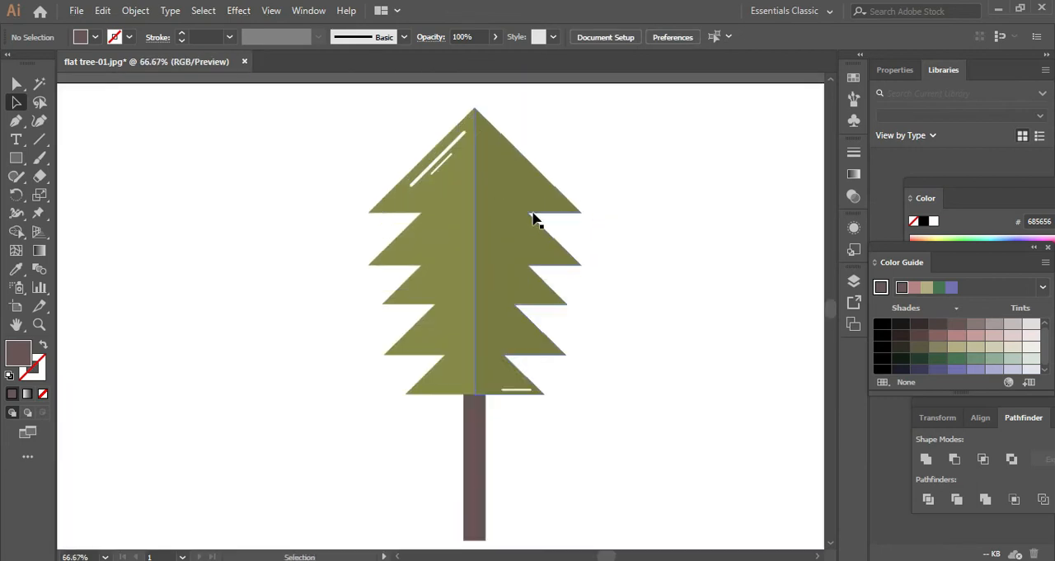
pyautogui.moveTo(542, 356); pyautogui.dragTo(358, 493)
pyautogui.scroll(-4, 499, 413)
pyautogui.moveTo(385, 250); pyautogui.dragTo(302, 492)
pyautogui.click(586, 385)
pyautogui.scroll(-4, 585, 385)
# - Nudge the upper white bar on the trunk slightly down from the foliage
pyautogui.moveTo(633, 355); pyautogui.dragTo(440, 386)
pyautogui.scroll(3, 287, 395)
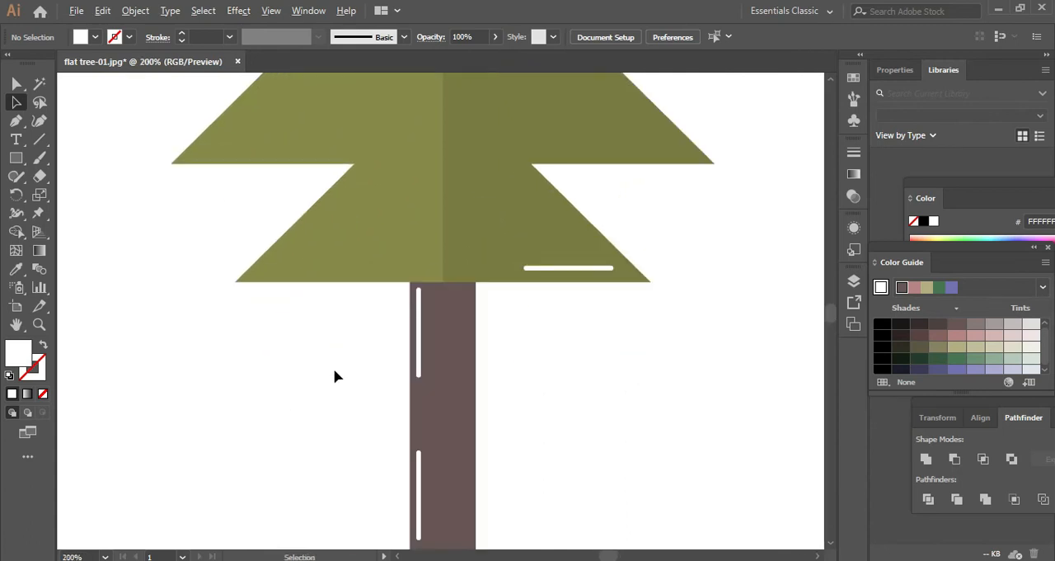
pyautogui.moveTo(419, 333); pyautogui.dragTo(419, 344)
pyautogui.click(531, 363)
pyautogui.scroll(-1, 536, 362)
pyautogui.moveTo(604, 357); pyautogui.dragTo(441, 357)
pyautogui.scroll(-2, 569, 330)
pyautogui.scroll(4, 392, 440)
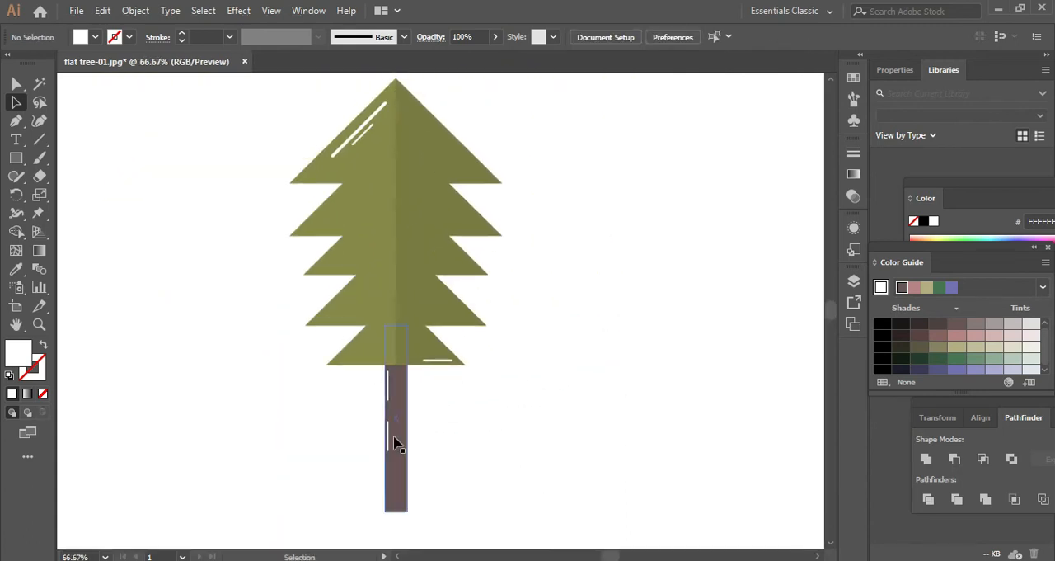
# - Move the lower white bar on the trunk down toward the trunk's base, keeping it along the left edge
pyautogui.click(371, 432)
pyautogui.moveTo(371, 432); pyautogui.dragTo(365, 516)
pyautogui.hotkey('ctrl', 'z')
pyautogui.moveTo(513, 435); pyautogui.dragTo(522, 240)
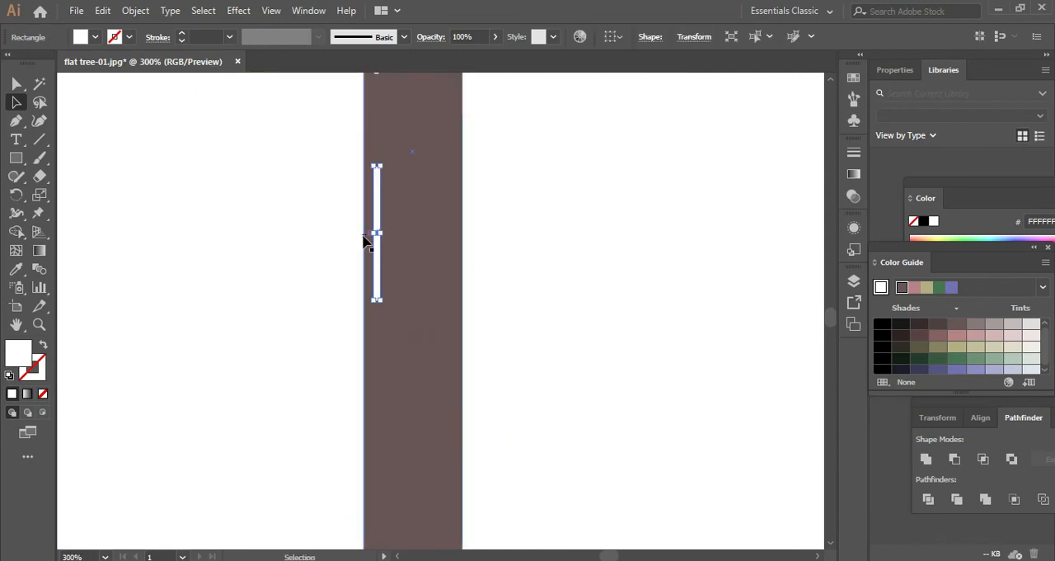
pyautogui.moveTo(375, 265); pyautogui.dragTo(372, 461)
pyautogui.click(508, 330)
pyautogui.scroll(-5, 591, 307)
pyautogui.moveTo(734, 245); pyautogui.dragTo(386, 326)
pyautogui.scroll(-2, 404, 307)
pyautogui.scroll(2, 386, 326)
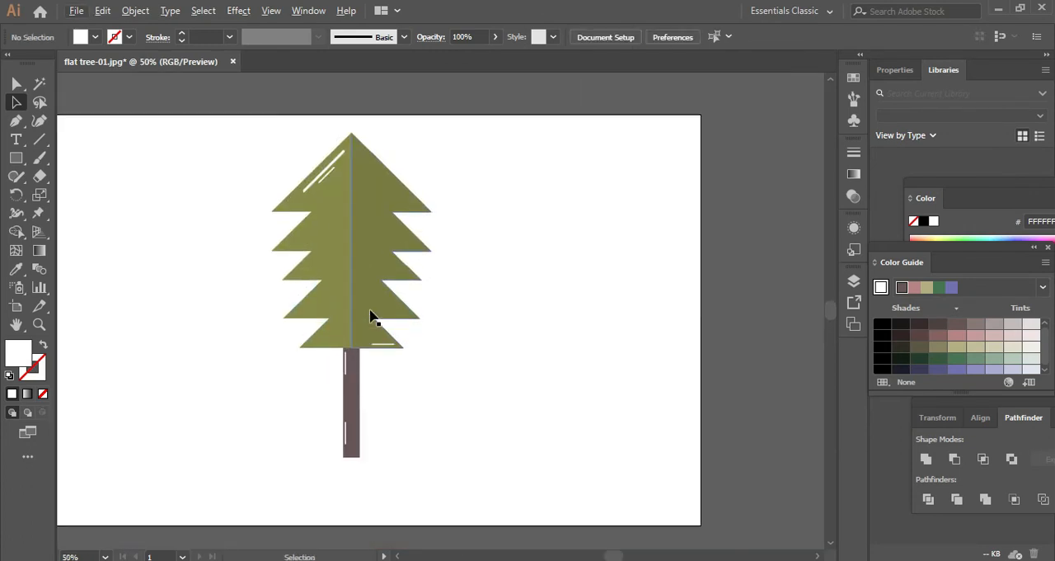
# - Group all the parts of the tree
pyautogui.moveTo(277, 161); pyautogui.dragTo(455, 463)
pyautogui.rightClick(370, 303)
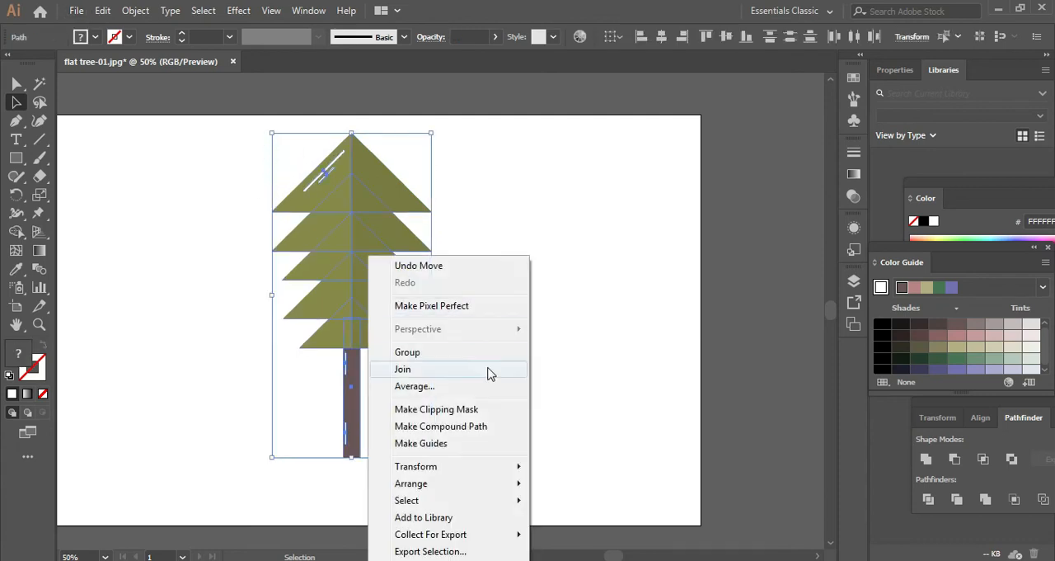
pyautogui.click(456, 353)
pyautogui.click(586, 348)
pyautogui.scroll(-2, 554, 303)
# - Copy the grouped tree to the left of the original and fill the copy with black 000000
pyautogui.scroll(2, 514, 297)
pyautogui.moveTo(514, 297); pyautogui.dragTo(268, 305)
pyautogui.click(882, 326)
pyautogui.click(687, 327)
# - Apply a Transform effect to the black tree with a 1 px horizontal and 1 px vertical move and 450 copies
pyautogui.click(250, 226)
pyautogui.click(136, 11)
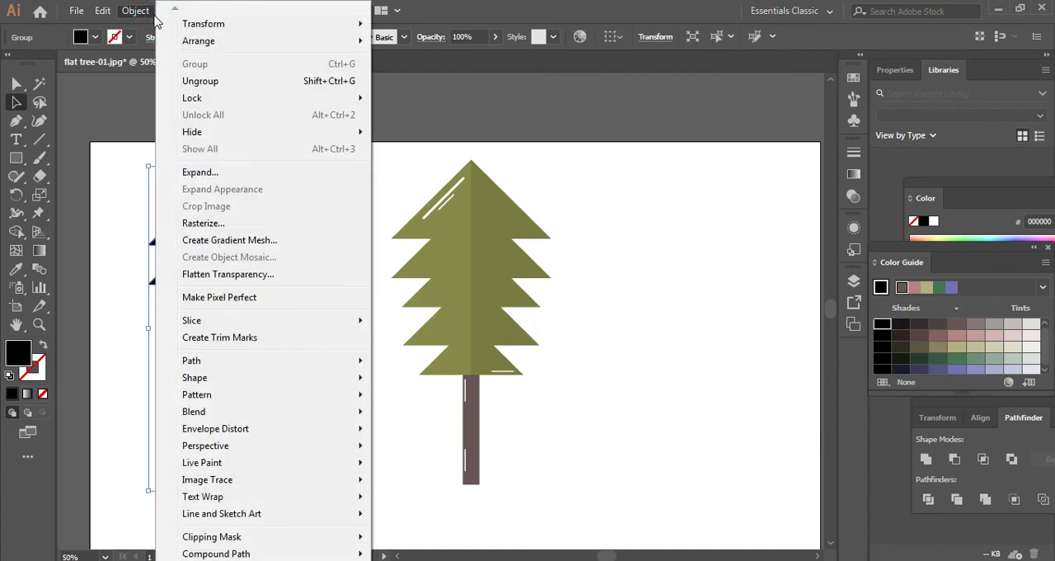
pyautogui.click(153, 20)
pyautogui.click(239, 11)
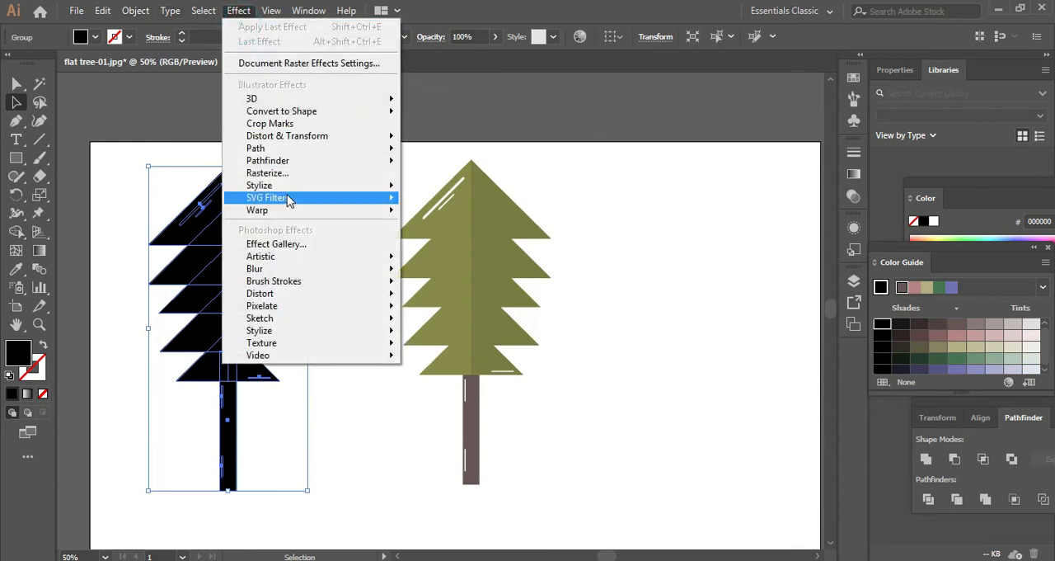
pyautogui.moveTo(312, 136)
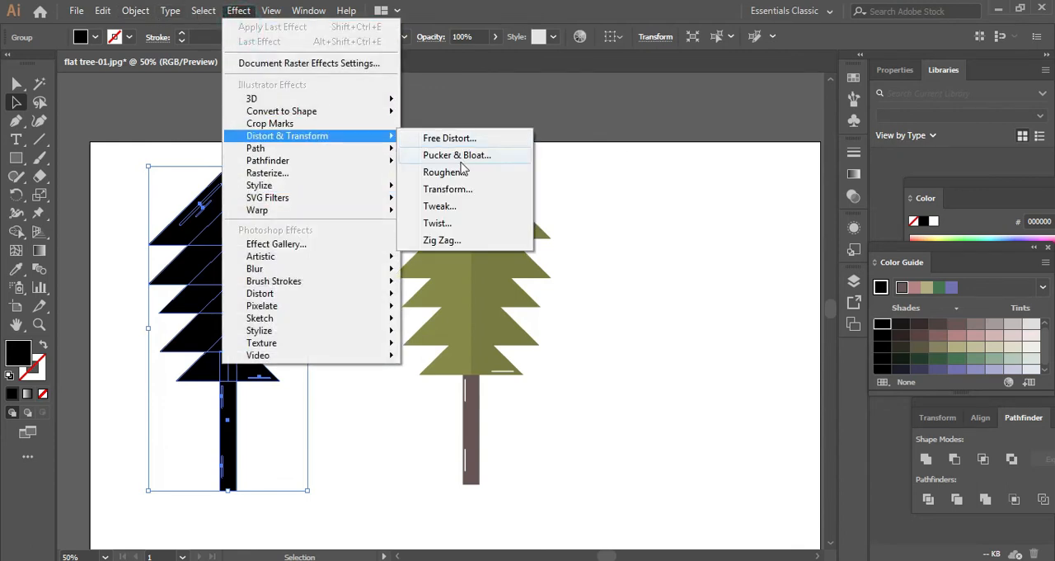
pyautogui.click(474, 195)
pyautogui.click(588, 192)
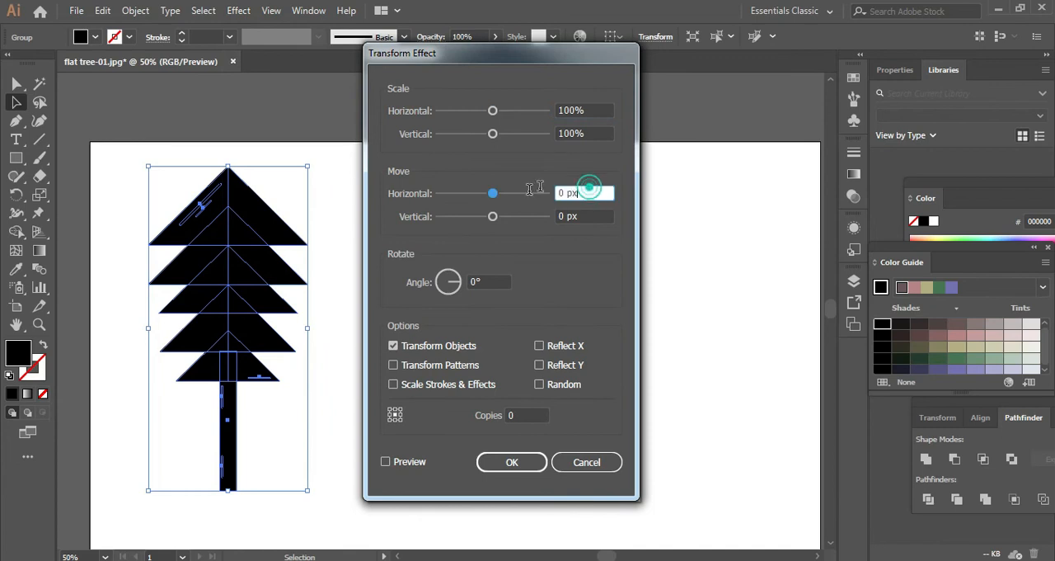
pyautogui.write('1')
pyautogui.click(584, 215)
pyautogui.write('1')
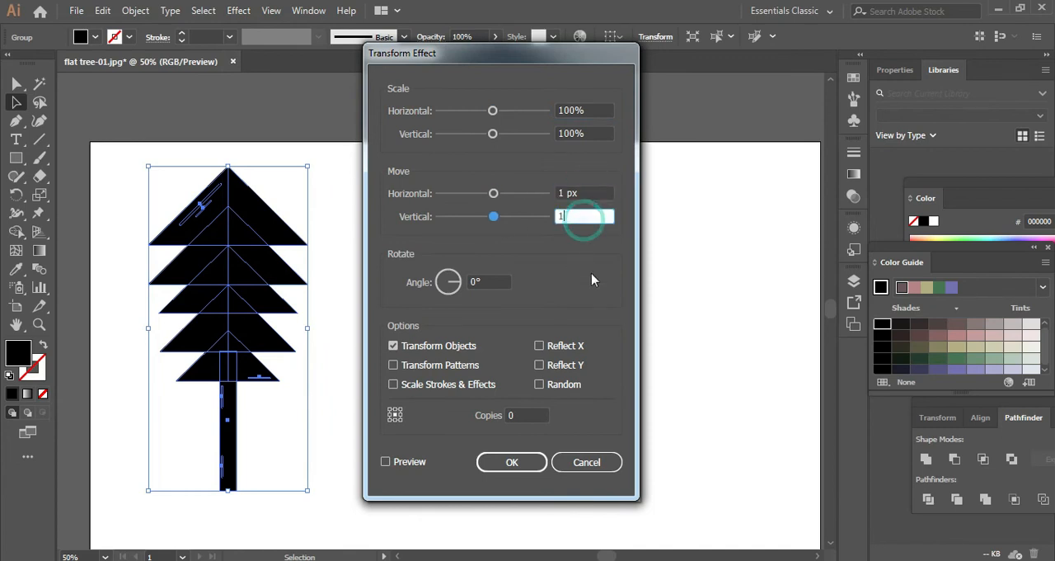
pyautogui.click(534, 415)
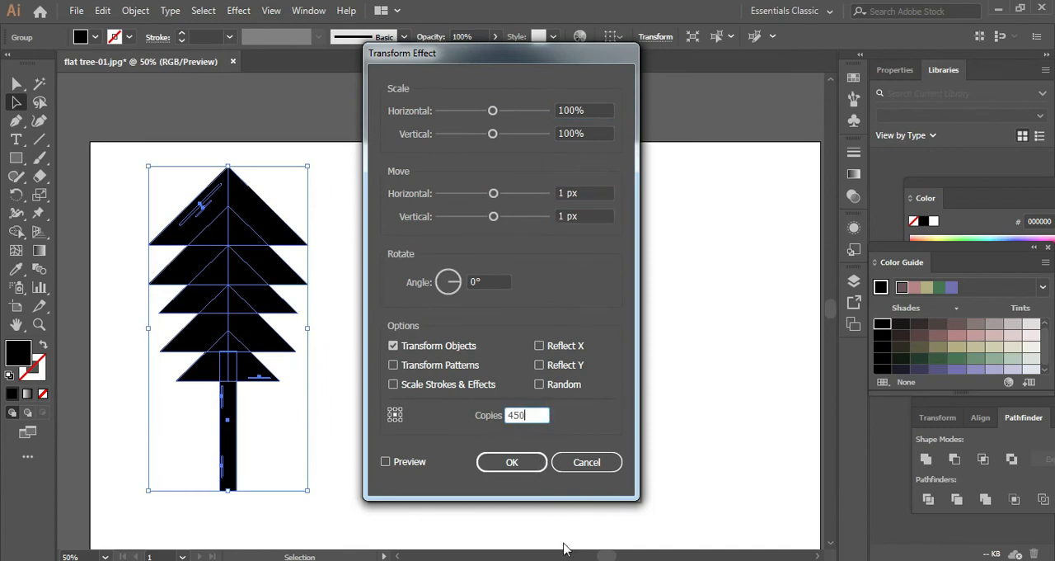
pyautogui.click(528, 469)
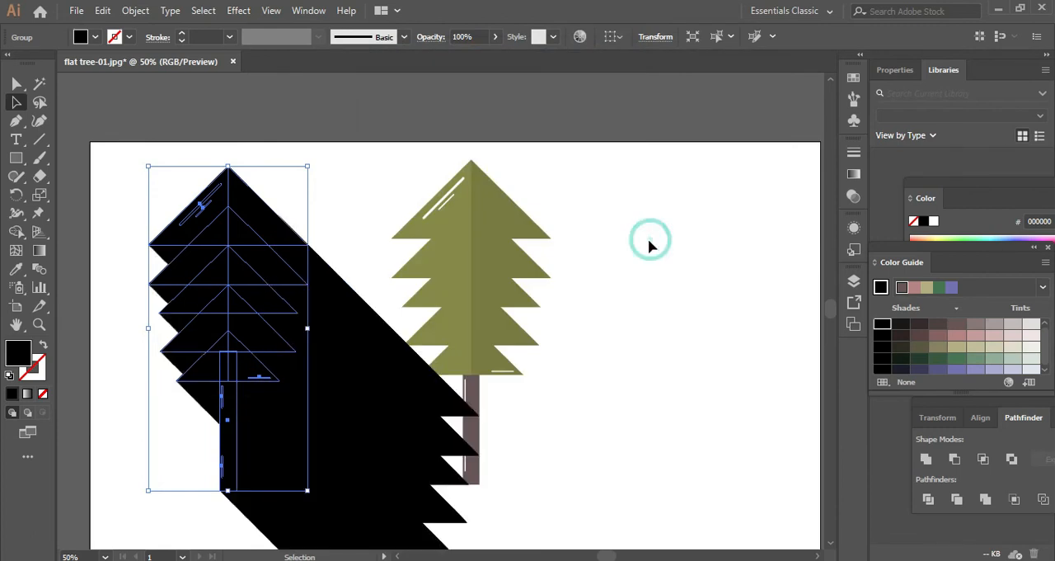
# - Move the black long shadow into line with the green tree and arrange it behind the tree
pyautogui.click(646, 255)
pyautogui.scroll(-2, 646, 255)
pyautogui.moveTo(714, 262); pyautogui.dragTo(547, 271)
pyautogui.scroll(1, 446, 287)
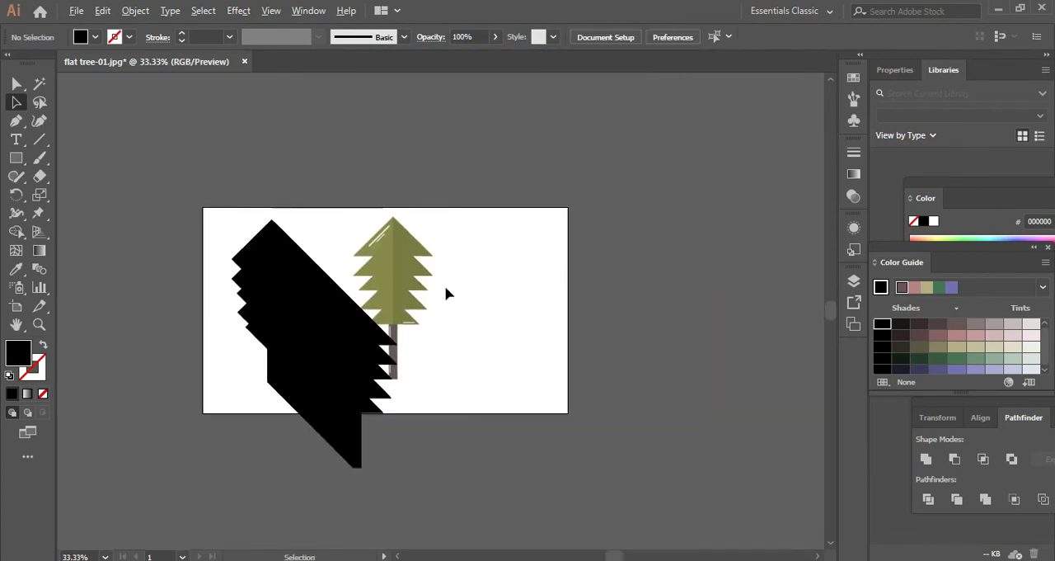
pyautogui.scroll(1, 445, 294)
pyautogui.moveTo(155, 248); pyautogui.dragTo(396, 246)
pyautogui.keyDown('ctrl'); pyautogui.click(648, 231); pyautogui.keyUp('ctrl')
pyautogui.keyDown('ctrl'); pyautogui.click(478, 329); pyautogui.keyUp('ctrl')
pyautogui.hotkey('ctrl', 'shift', '[')
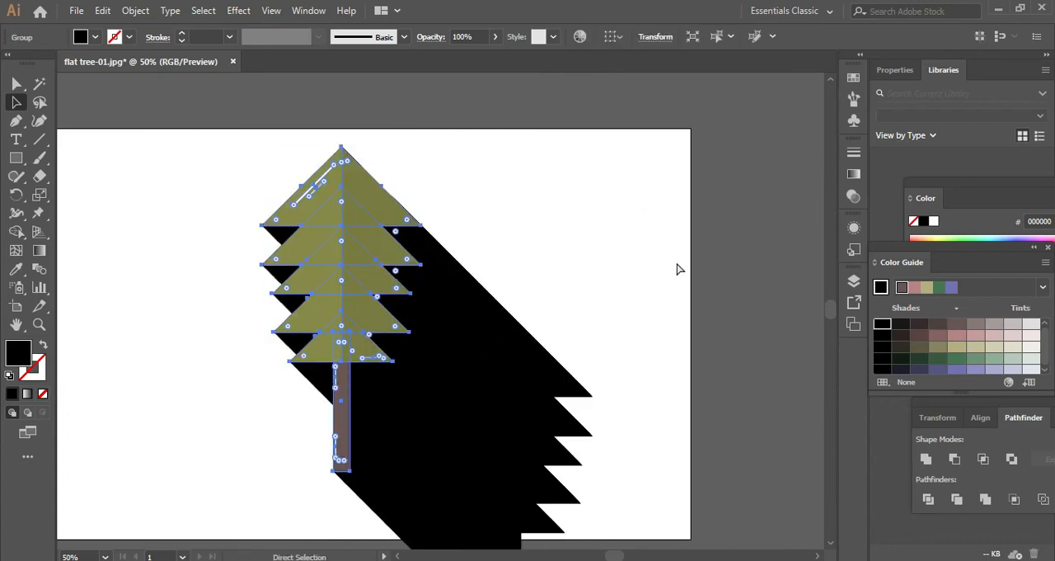
pyautogui.keyDown('ctrl'); pyautogui.click(677, 266); pyautogui.keyUp('ctrl')
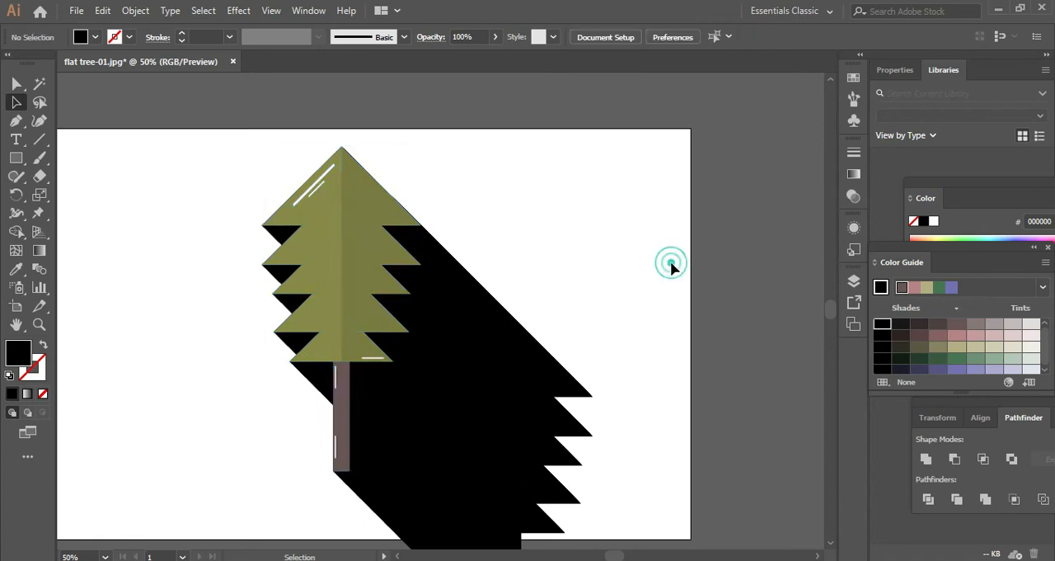
# - Lower the opacity of the black long shadow so it becomes a faint transparent grey
pyautogui.keyDown('ctrl'); pyautogui.click(513, 350); pyautogui.keyUp('ctrl')
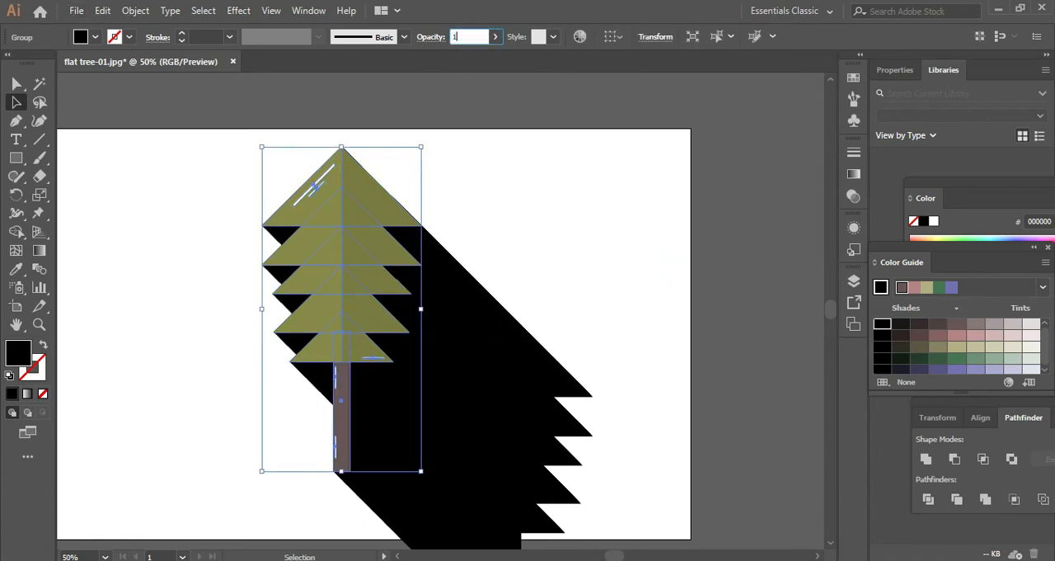
pyautogui.click(620, 203)
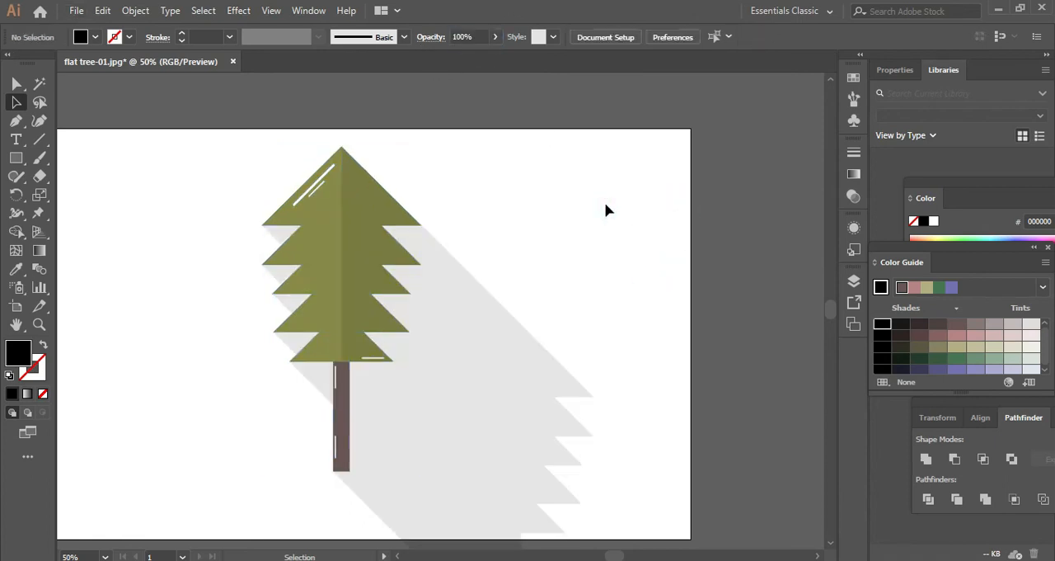
pyautogui.hotkey('ctrl', '-')
pyautogui.moveTo(604, 202); pyautogui.dragTo(565, 205)
pyautogui.scroll(1, 507, 237)
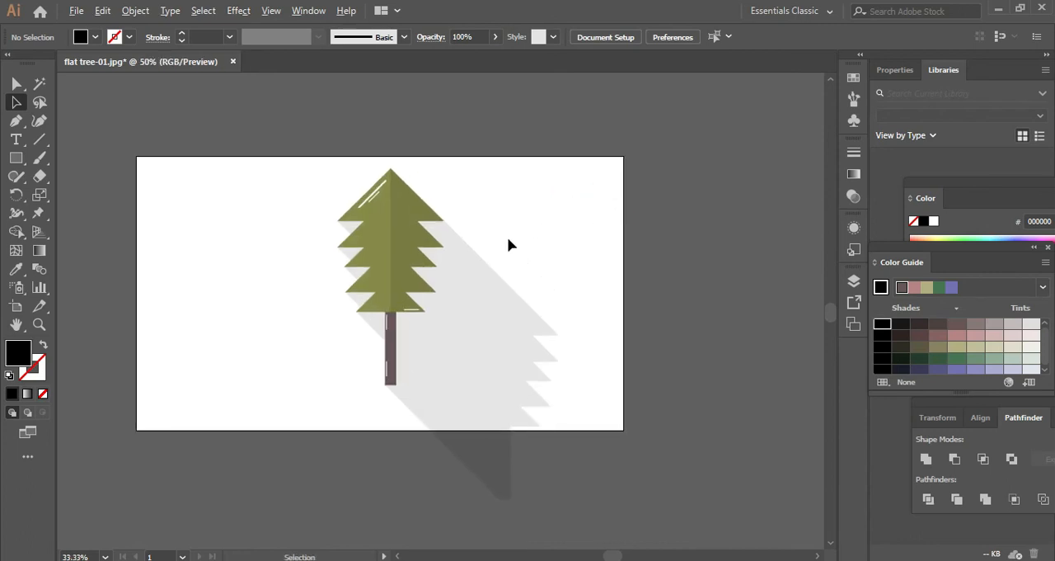
# - Draw a rectangle covering the whole artboard and fill it with bright yellow FFF200
pyautogui.moveTo(450, 202); pyautogui.dragTo(479, 175)
pyautogui.scroll(-1, 484, 199)
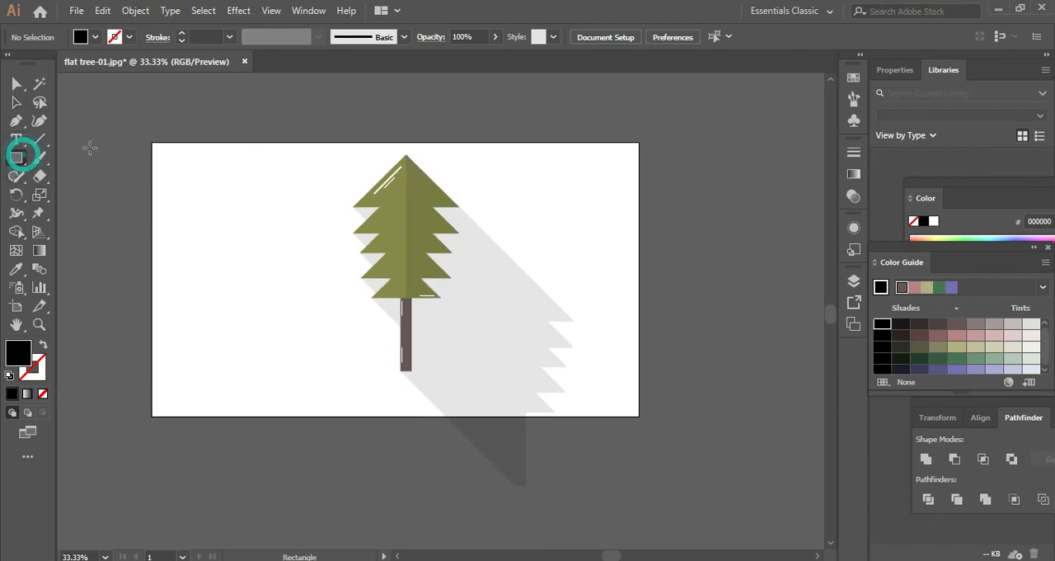
pyautogui.moveTo(151, 142); pyautogui.dragTo(641, 416)
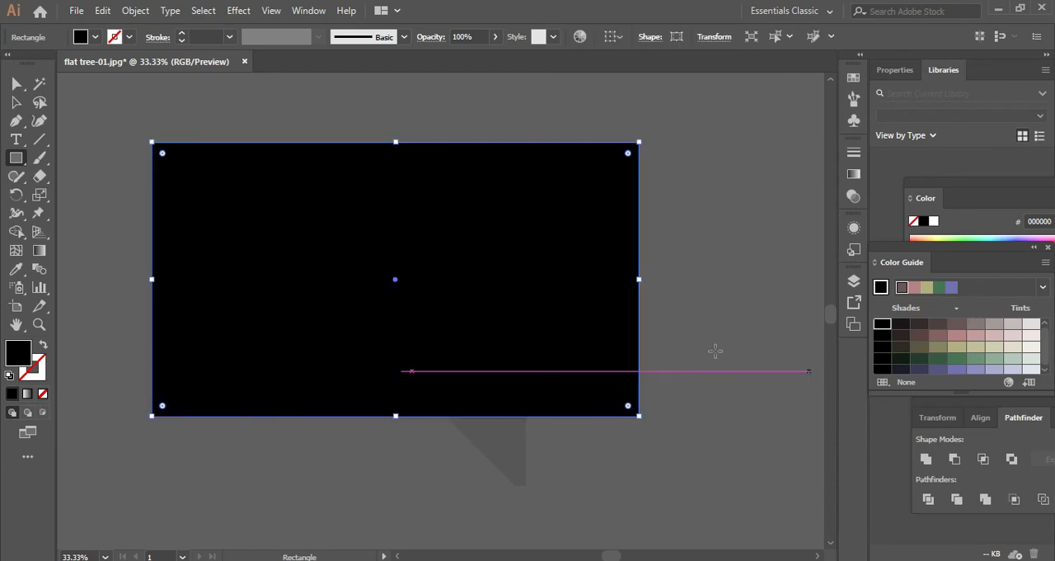
pyautogui.doubleClick(15, 356)
pyautogui.click(544, 351)
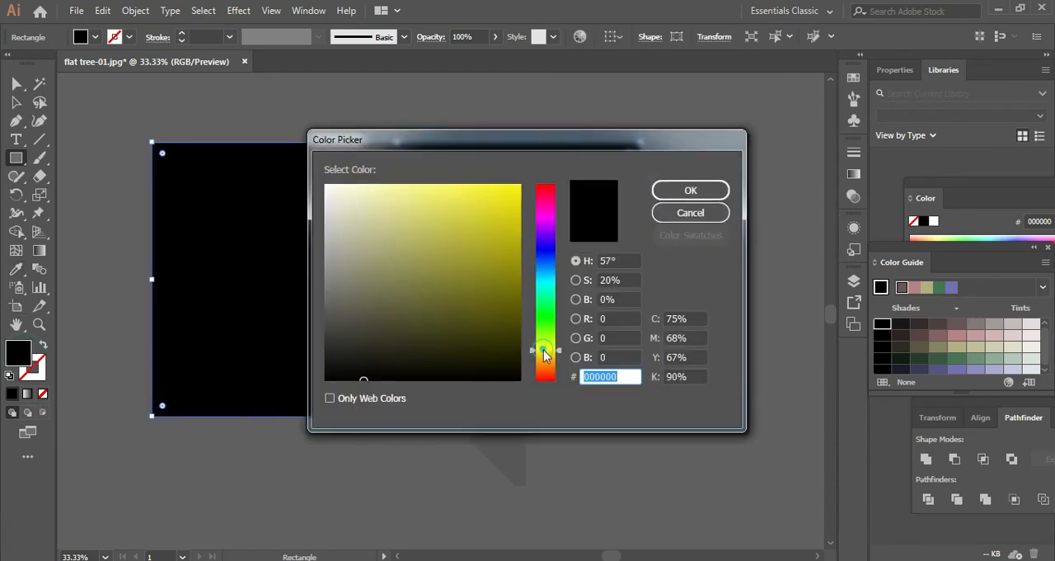
pyautogui.click(507, 195)
pyautogui.click(691, 191)
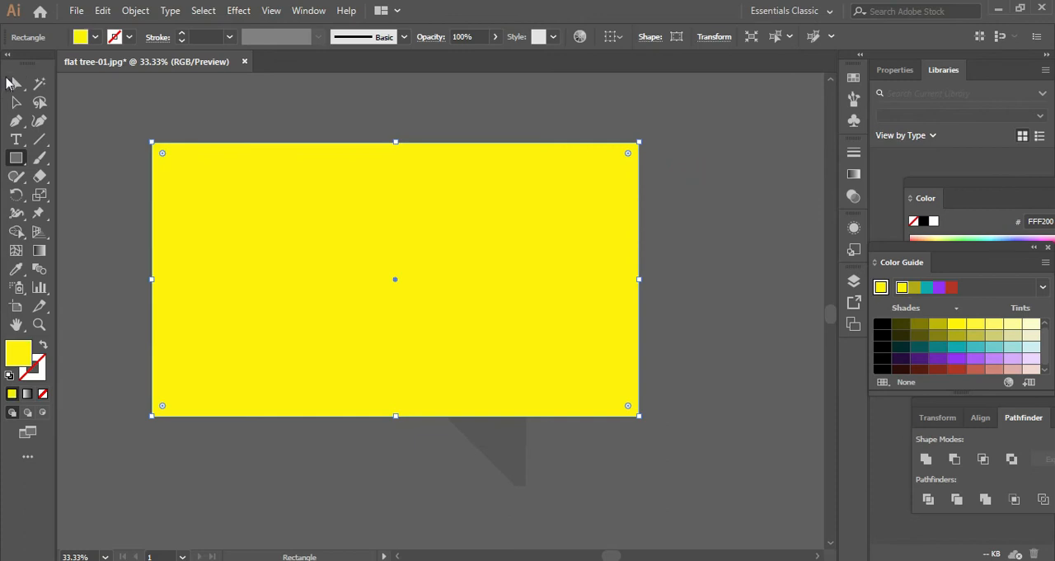
# - Send the yellow background rectangle to the back, behind the tree and its shadow
pyautogui.click(18, 101)
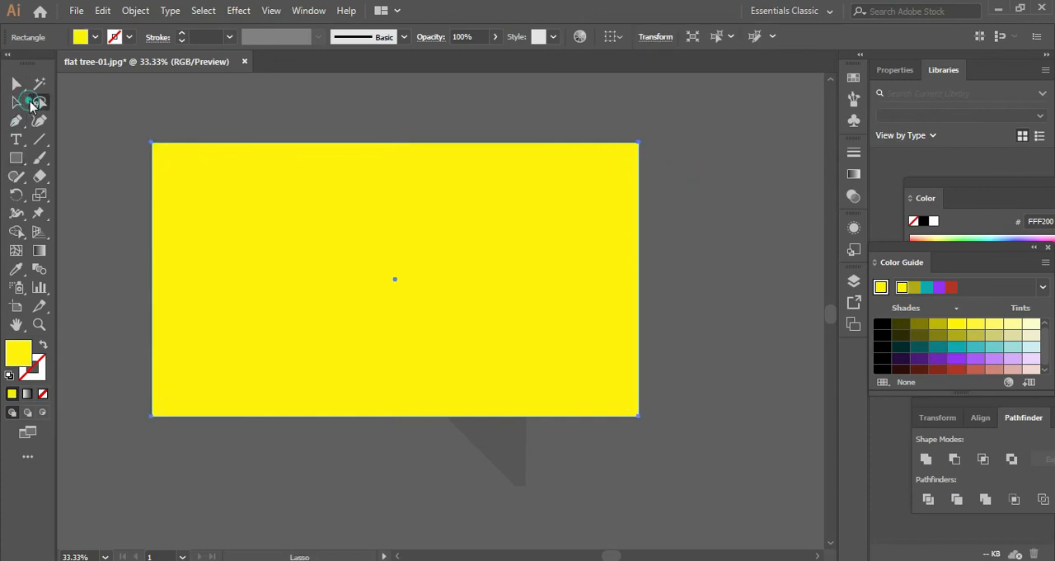
pyautogui.hotkey('ctrl', 'shift', '[')
pyautogui.click(391, 111)
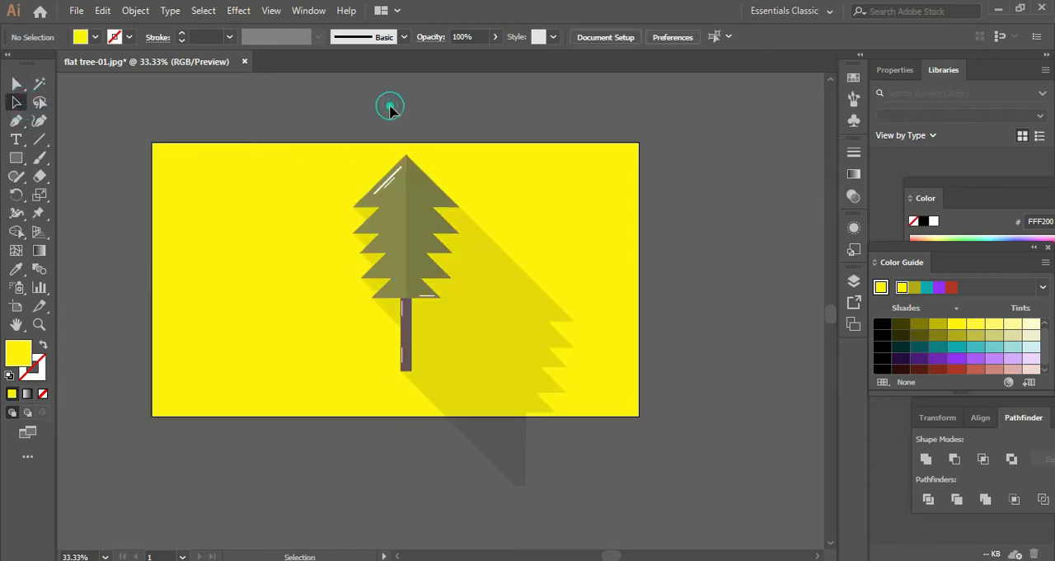
# - Select the tree together with its shadow and move them slightly down and left on the yellow background
pyautogui.click(297, 99)
pyautogui.click(577, 266)
pyautogui.moveTo(405, 223); pyautogui.dragTo(387, 235)
pyautogui.click(695, 217)
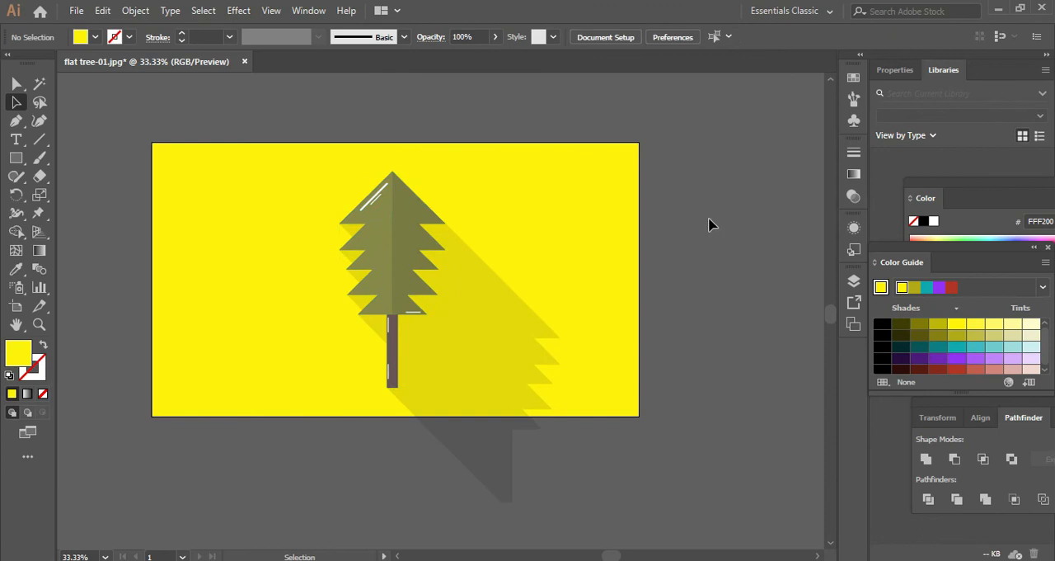
# - Draw a yellow circle with the Ellipse tool in the empty area below the artboard
pyautogui.scroll(-1, 709, 224)
pyautogui.rightClick(7, 157)
pyautogui.doubleClick(47, 176)
pyautogui.rightClick(7, 158)
pyautogui.click(74, 194)
pyautogui.scroll(-2, 216, 242)
pyautogui.moveTo(257, 301)
pyautogui.mouseDown()
pyautogui.moveTo(415, 403)
pyautogui.moveTo(372, 349)
pyautogui.moveTo(372, 416)
pyautogui.mouseUp()
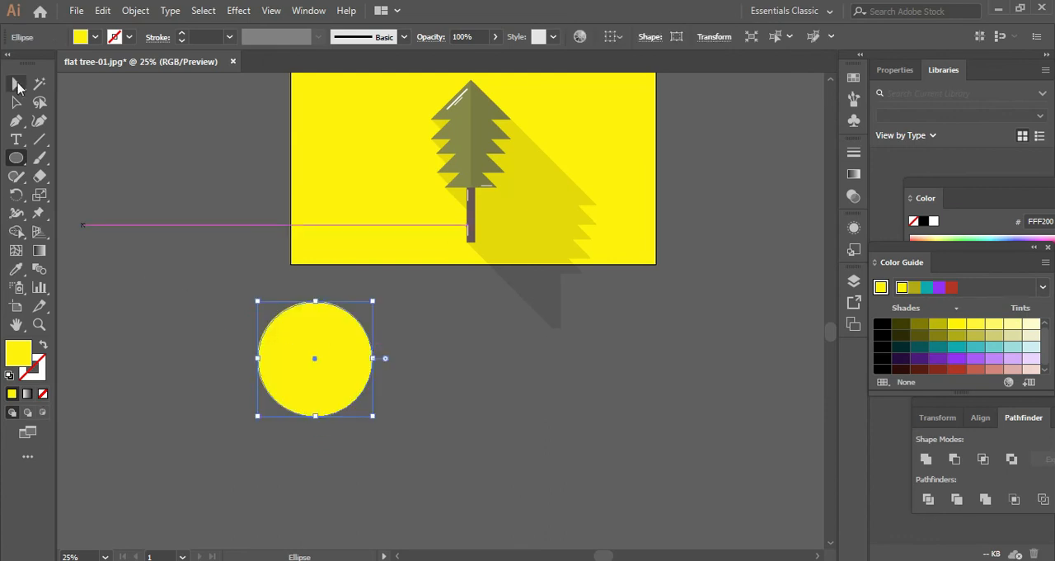
# - Add a wide ellipse overlapping the circle's lower left and place a copy of it at the lower right
pyautogui.click(17, 86)
pyautogui.moveTo(329, 359); pyautogui.dragTo(345, 393)
pyautogui.click(410, 388)
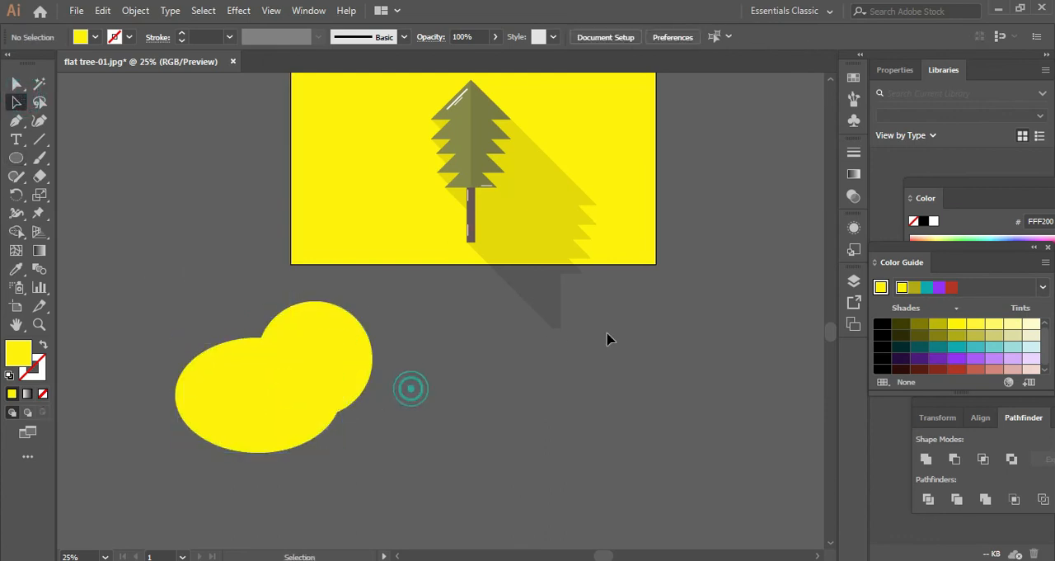
pyautogui.moveTo(272, 410); pyautogui.dragTo(390, 417)
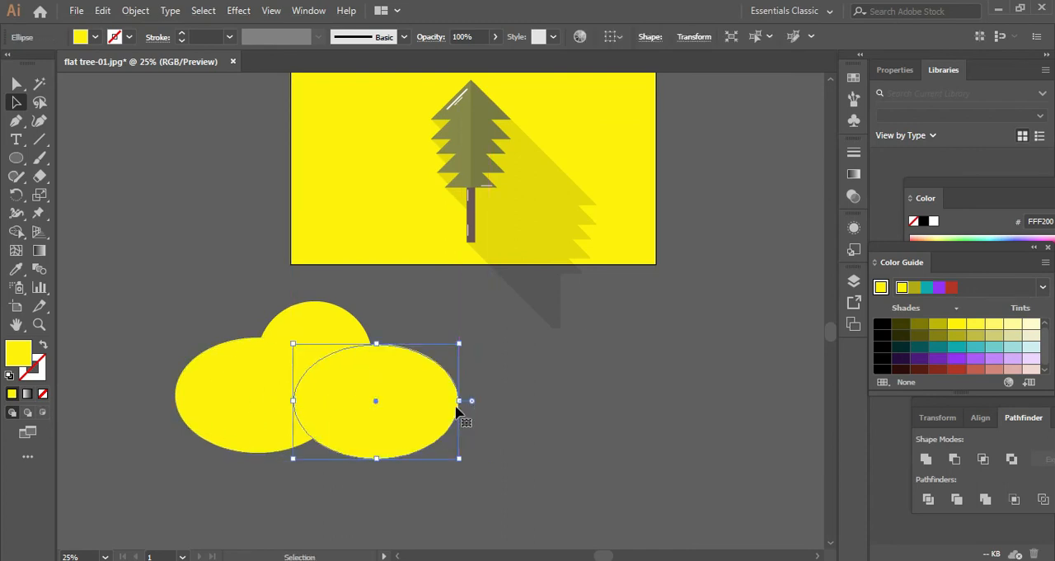
# - Narrow the right-hand ellipse and add smaller overlapping ellipses at the upper left and bottom to complete the cloud outline
pyautogui.moveTo(461, 402); pyautogui.dragTo(486, 378)
pyautogui.moveTo(545, 426); pyautogui.dragTo(485, 385)
pyautogui.moveTo(476, 384); pyautogui.dragTo(295, 384)
pyautogui.click(483, 343)
pyautogui.moveTo(375, 391)
pyautogui.mouseDown()
pyautogui.moveTo(399, 392)
pyautogui.moveTo(395, 403)
pyautogui.moveTo(362, 401)
pyautogui.mouseUp()
pyautogui.click(464, 377)
pyautogui.click(557, 423)
# - Select all the overlapping ellipses and unite them into a single cloud shape
pyautogui.moveTo(561, 353); pyautogui.dragTo(322, 418)
pyautogui.rightClick(325, 411)
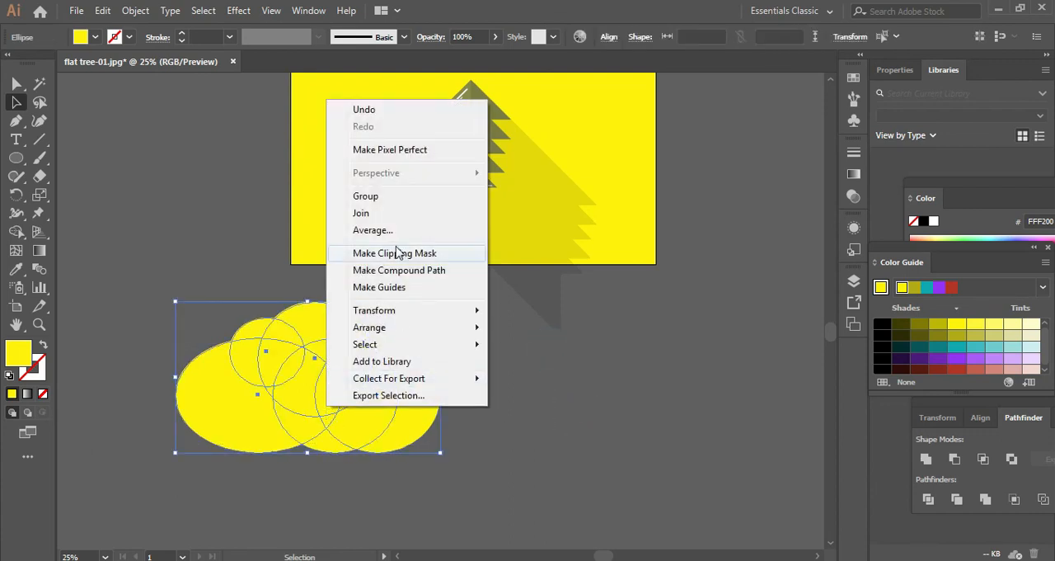
pyautogui.click(929, 460)
pyautogui.click(928, 461)
pyautogui.click(551, 433)
# - Scale the cloud to about half size, flatten it and move it onto the artboard left of the treetop
pyautogui.click(365, 422)
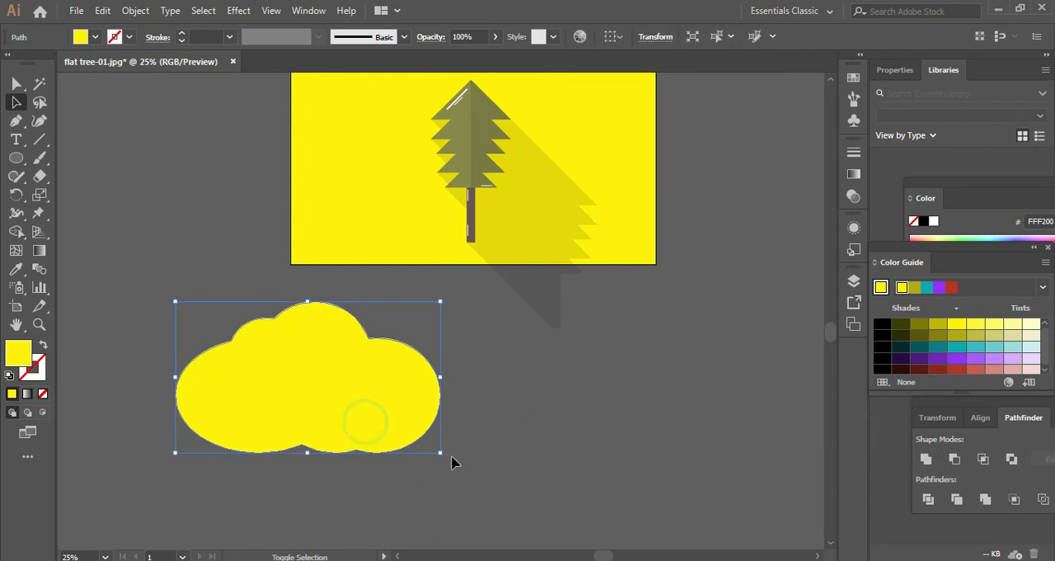
pyautogui.moveTo(441, 452); pyautogui.dragTo(367, 377)
pyautogui.moveTo(233, 354); pyautogui.dragTo(310, 202)
pyautogui.scroll(2, 325, 239)
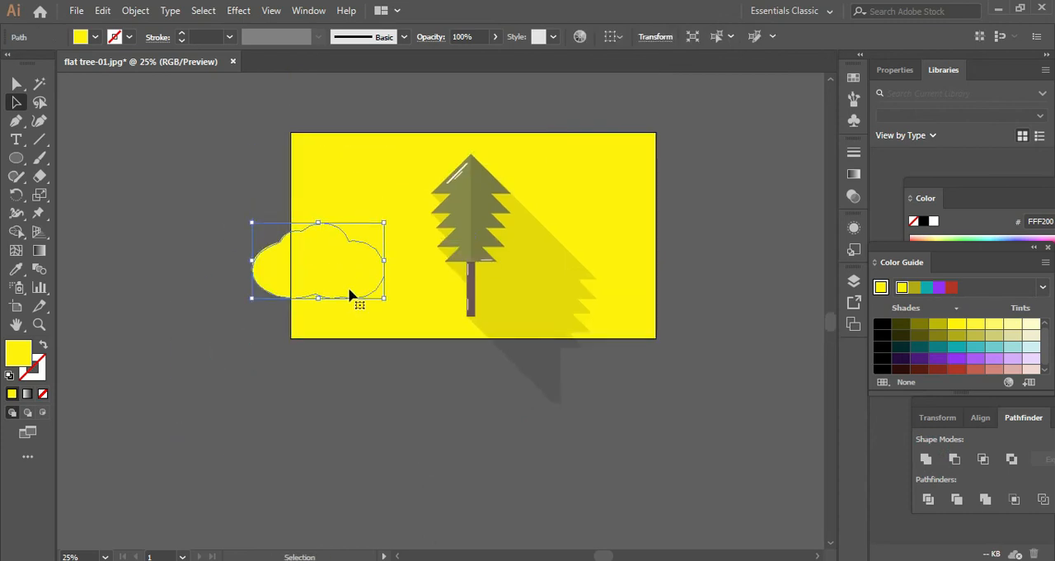
pyautogui.moveTo(319, 297); pyautogui.dragTo(392, 178)
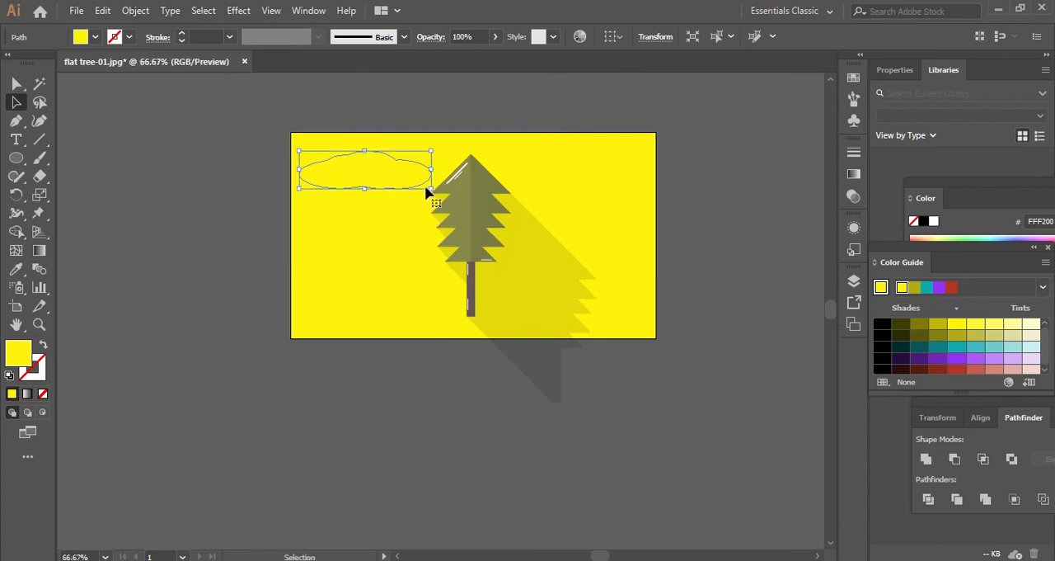
# - Shrink the cloud, place it near the artboard's upper-left corner and fill it with light lilac EAD6FF
pyautogui.scroll(3, 426, 191)
pyautogui.moveTo(463, 182); pyautogui.dragTo(229, 142)
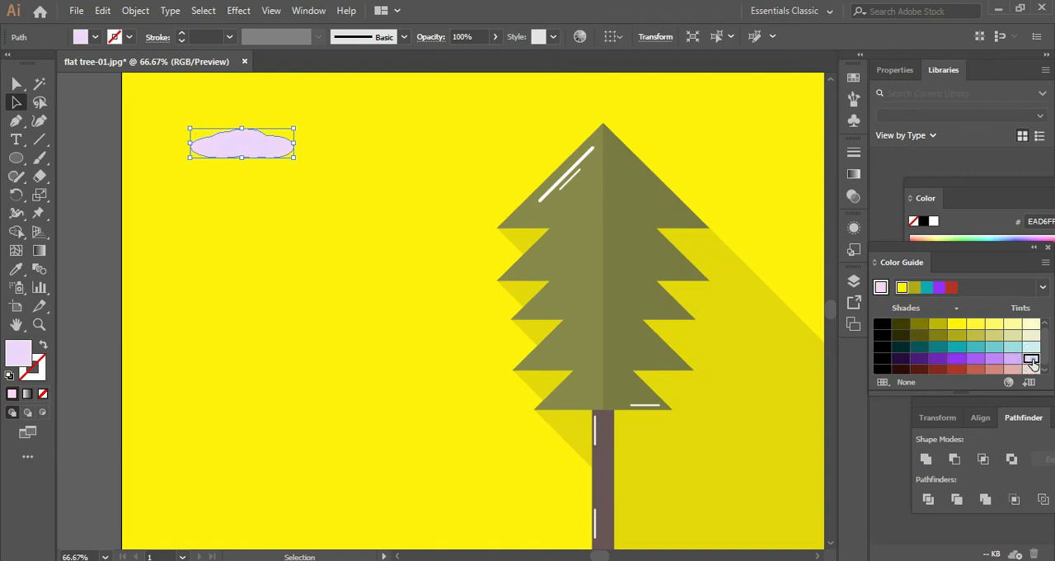
pyautogui.scroll(-2, 419, 354)
pyautogui.click(176, 271)
# - Duplicate the lilac cloud twice and scatter the three clouds left of the tree
pyautogui.scroll(2, 440, 272)
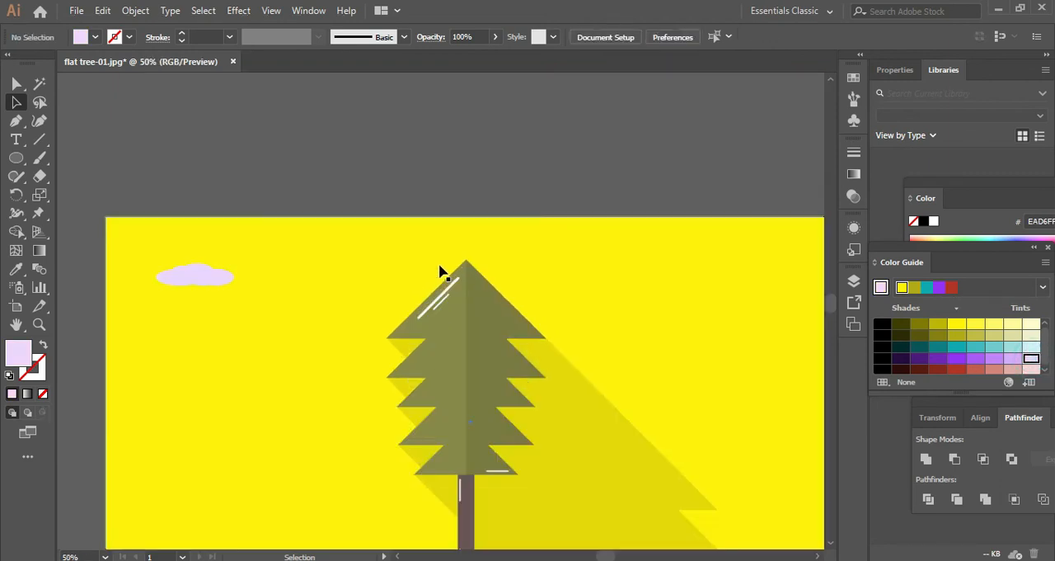
pyautogui.moveTo(202, 275); pyautogui.dragTo(190, 384)
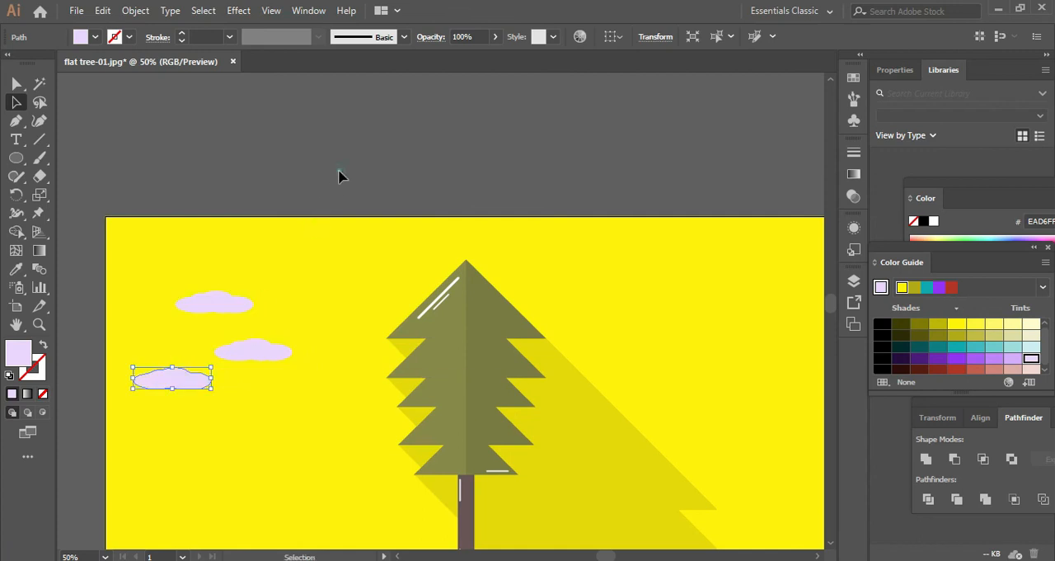
pyautogui.click(338, 170)
# - Select the three lilac clouds and copy them to the sky right of the tree
pyautogui.scroll(-2, 339, 170)
pyautogui.moveTo(567, 249); pyautogui.dragTo(518, 237)
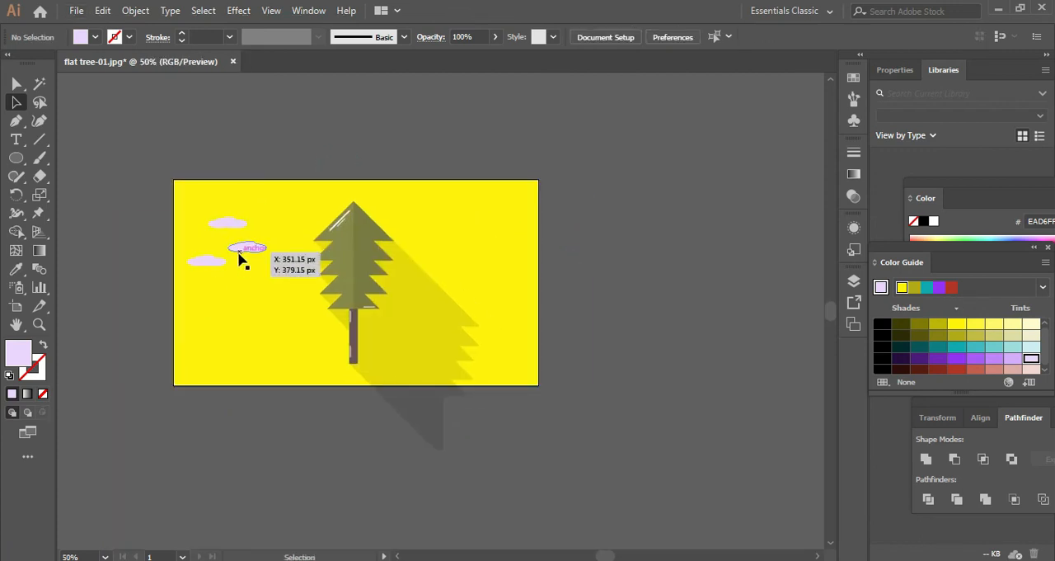
pyautogui.scroll(2, 242, 254)
pyautogui.click(255, 248)
pyautogui.keyDown('shift'); pyautogui.click(183, 272); pyautogui.keyUp('shift')
pyautogui.keyDown('shift'); pyautogui.click(225, 201); pyautogui.keyUp('shift')
pyautogui.moveTo(226, 201); pyautogui.dragTo(700, 236)
pyautogui.scroll(-2, 700, 236)
pyautogui.scroll(-3, 764, 199)
pyautogui.moveTo(763, 200); pyautogui.dragTo(582, 225)
pyautogui.scroll(3, 641, 229)
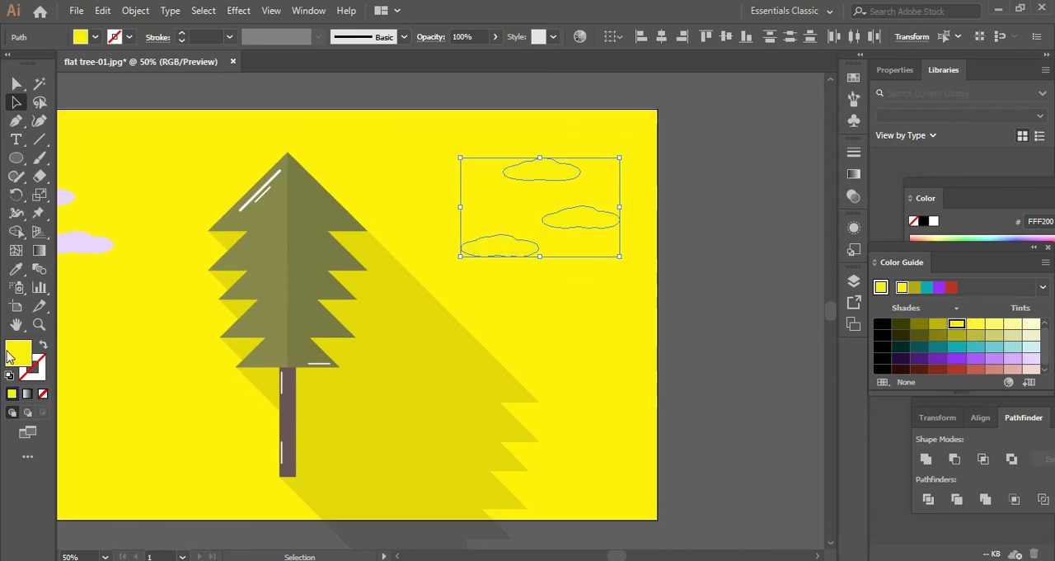
# - Fill the three clouds right of the tree with off-white F7F7F7
pyautogui.doubleClick(19, 353)
pyautogui.click(325, 189)
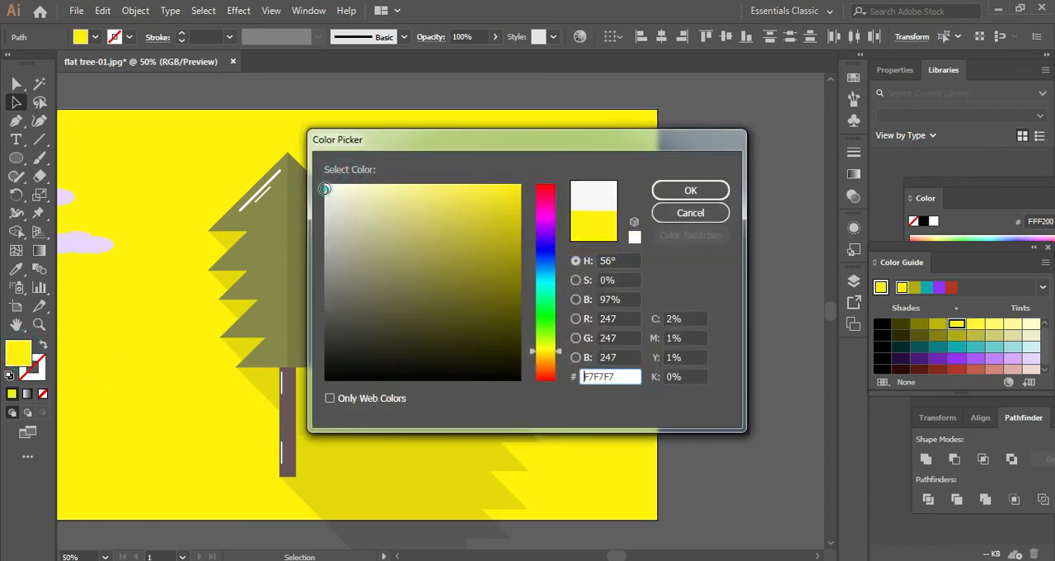
pyautogui.click(679, 178)
pyautogui.click(716, 197)
pyautogui.scroll(-2, 716, 197)
pyautogui.scroll(1, 422, 186)
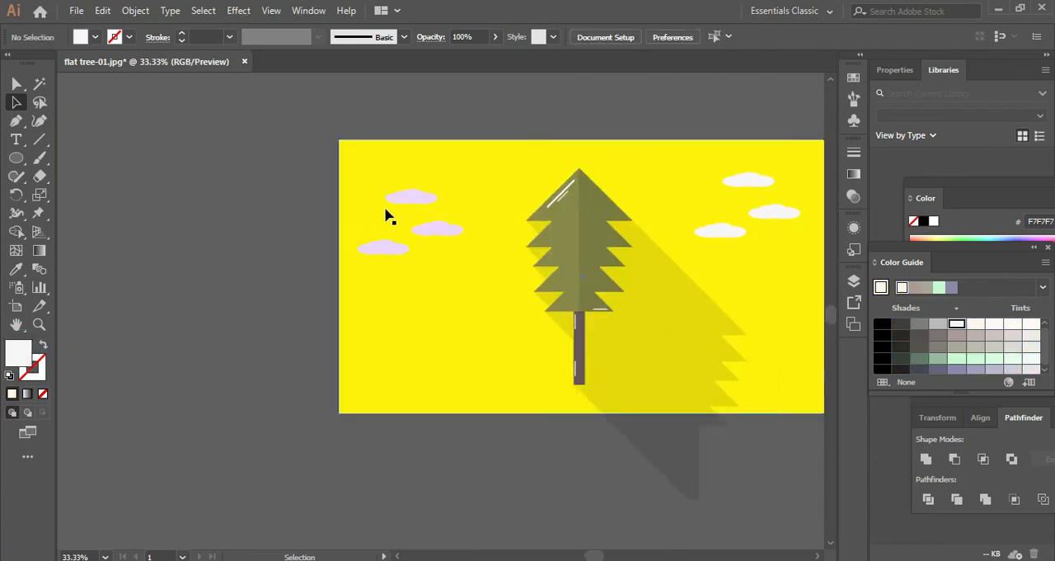
# - Delete the three lilac clouds left of the tree
pyautogui.moveTo(424, 202); pyautogui.dragTo(433, 239)
pyautogui.click(405, 244)
pyautogui.press('Delete')
pyautogui.press('space')
pyautogui.moveTo(761, 255); pyautogui.dragTo(615, 262)
# - Delete the two lower white clouds right of the tree, keeping only the topmost one
pyautogui.click(616, 214)
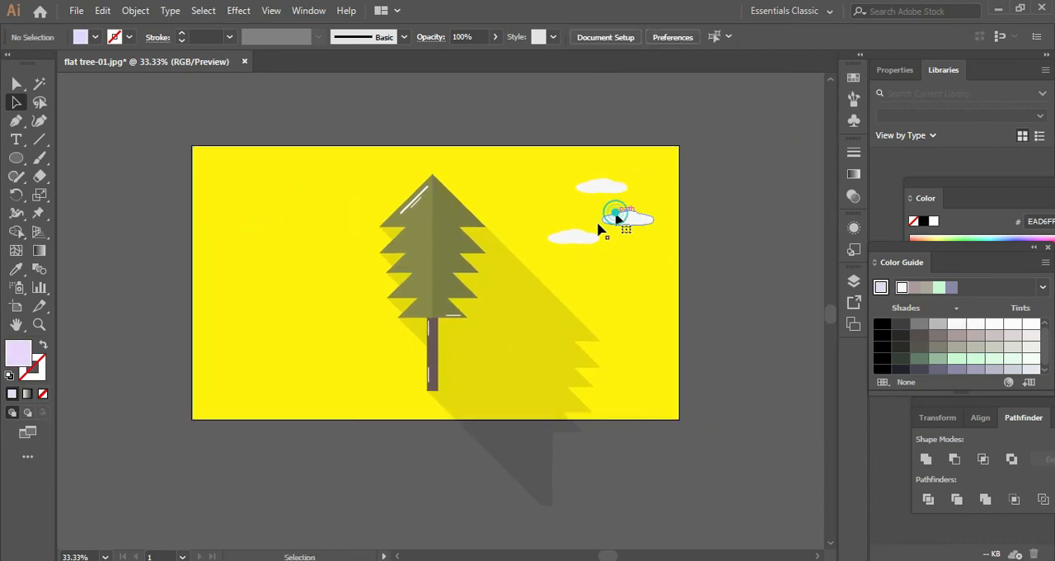
pyautogui.click(572, 242)
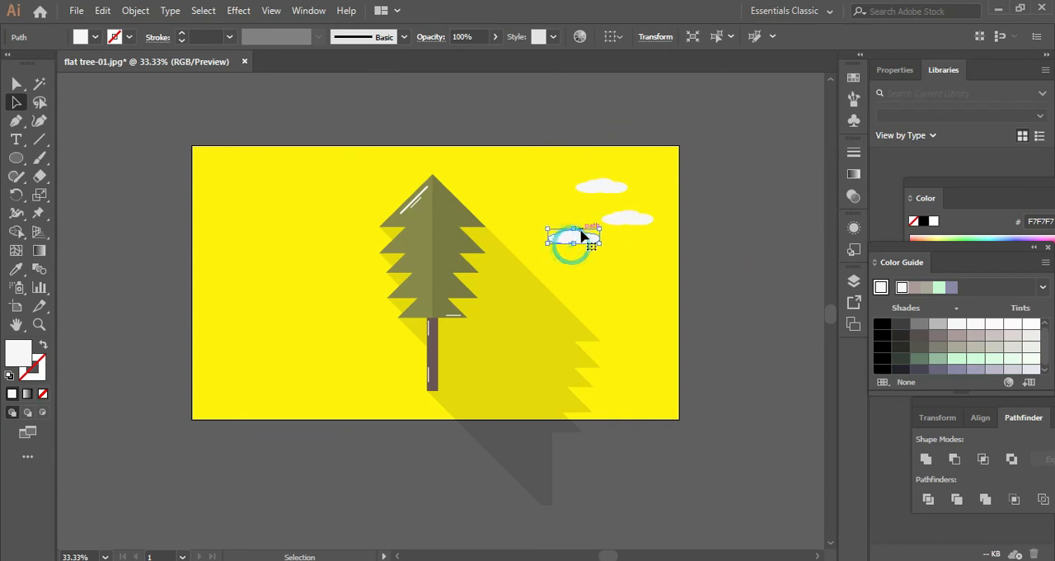
pyautogui.press('XF86Calculator')
pyautogui.press('XF86Calculator')
pyautogui.click(507, 127)
pyautogui.click(495, 109)
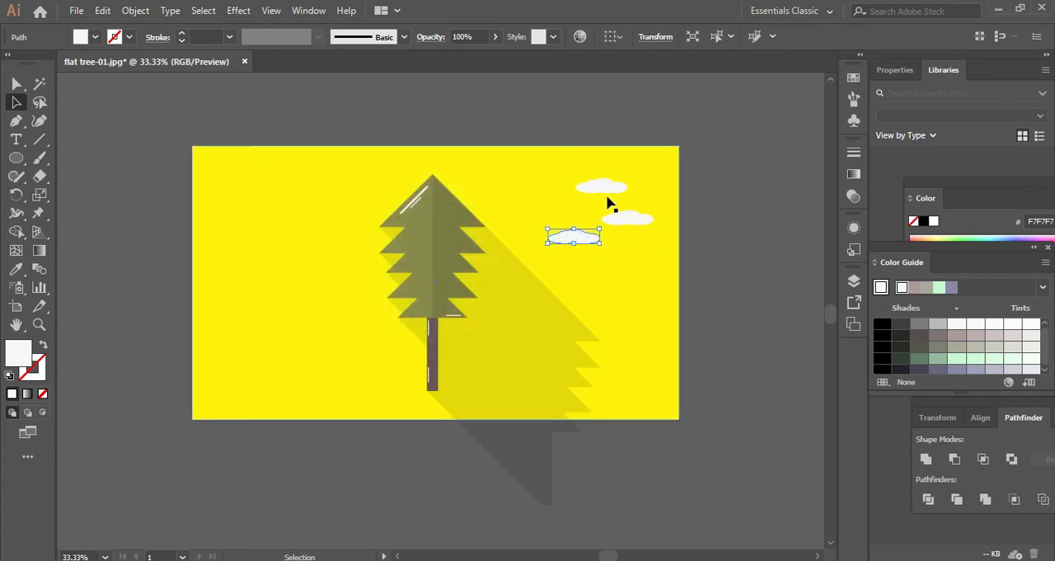
pyautogui.press('Delete')
# - Enlarge the remaining white cloud and place a reflected copy of it left of the tree
pyautogui.moveTo(607, 192); pyautogui.dragTo(303, 205)
pyautogui.rightClick(304, 204)
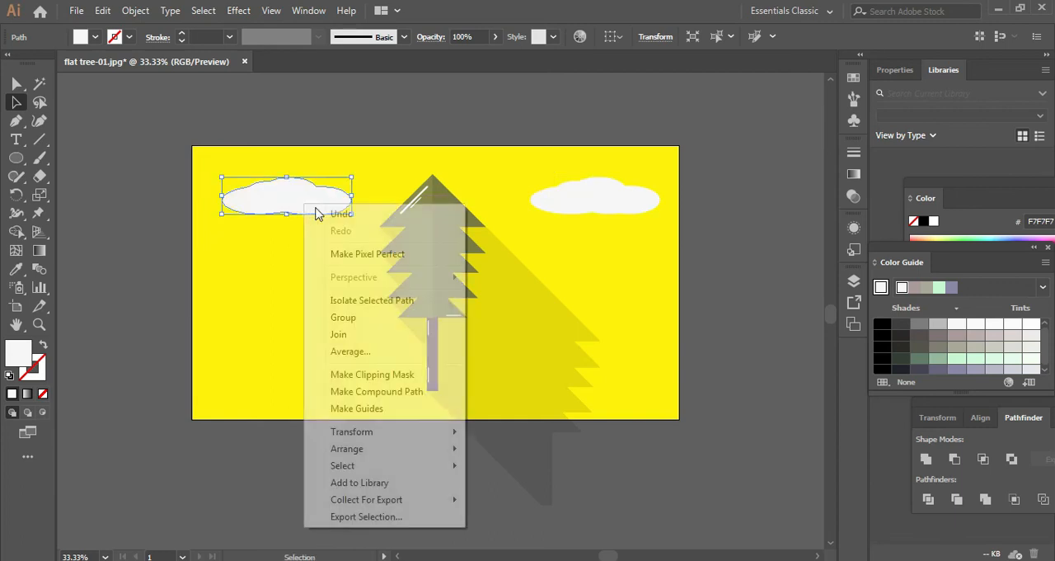
pyautogui.moveTo(436, 441)
pyautogui.click(500, 489)
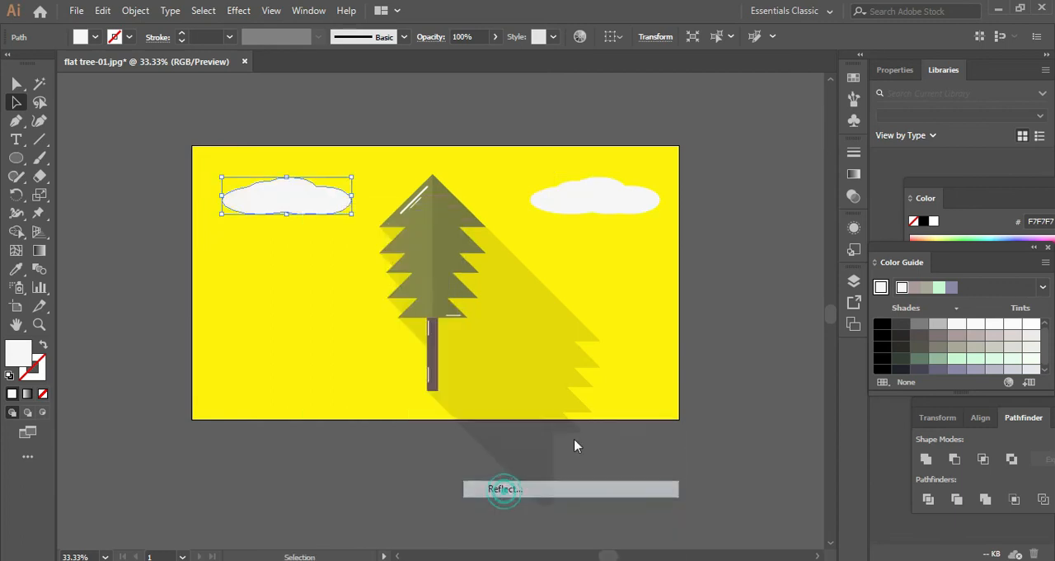
pyautogui.click(563, 398)
pyautogui.click(741, 224)
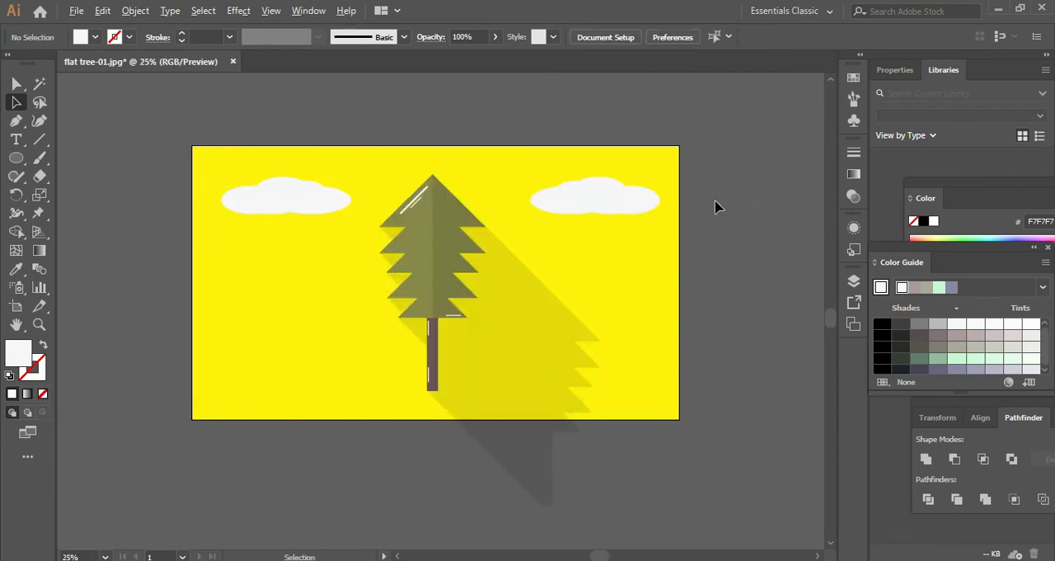
pyautogui.scroll(-1, 716, 202)
pyautogui.moveTo(716, 203); pyautogui.dragTo(641, 196)
pyautogui.scroll(1, 635, 201)
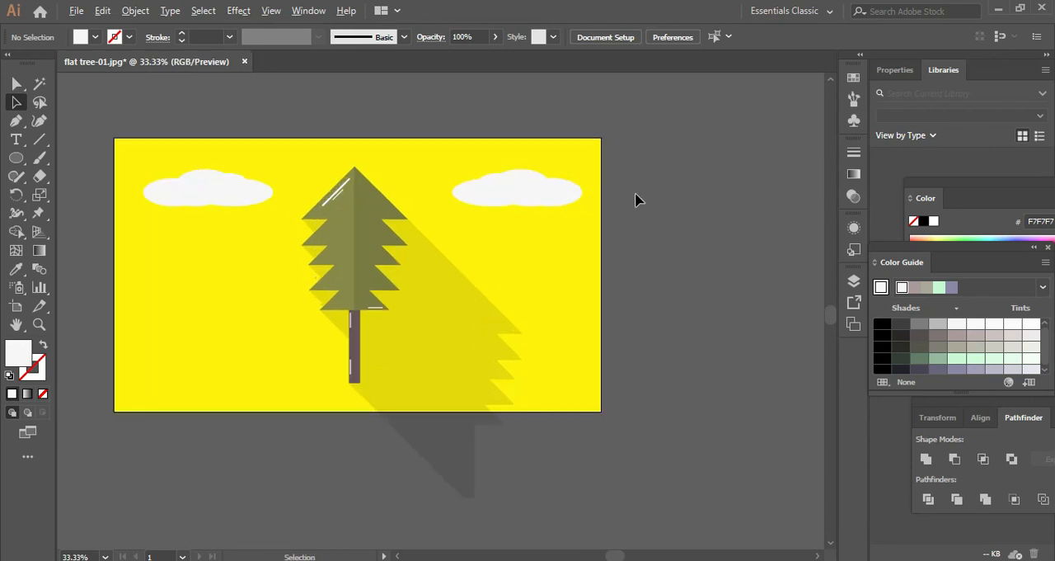
pyautogui.moveTo(177, 183); pyautogui.dragTo(259, 228)
pyautogui.moveTo(545, 133); pyautogui.dragTo(521, 108)
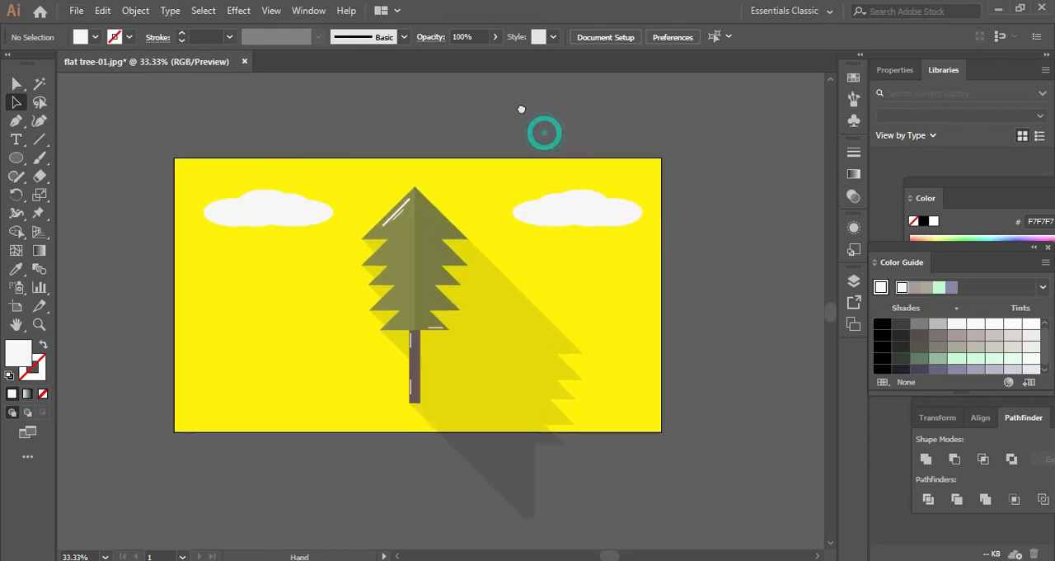